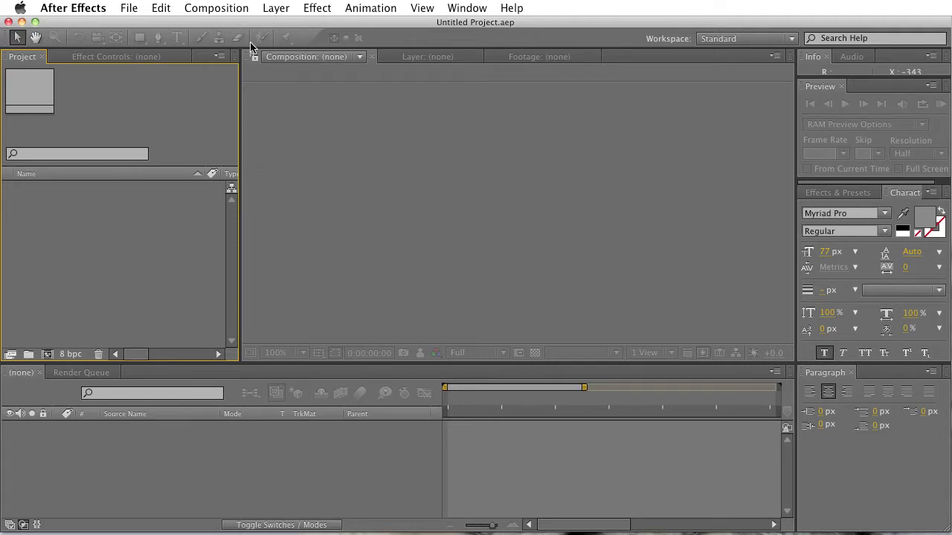
Create Comp 1 at HDV/HDTV 720 29.97 (1280×720) and view it at 50%
click(229, 9)
click(238, 28)
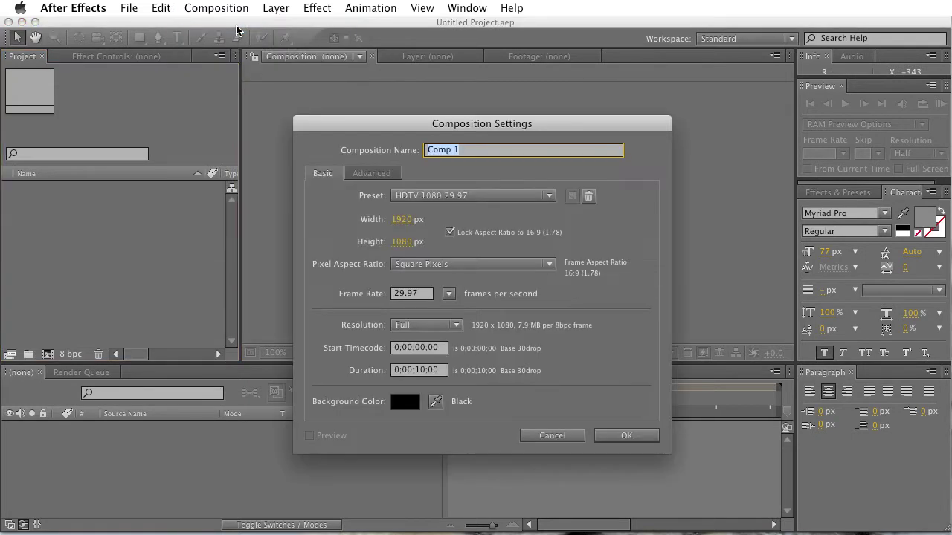
click(405, 245)
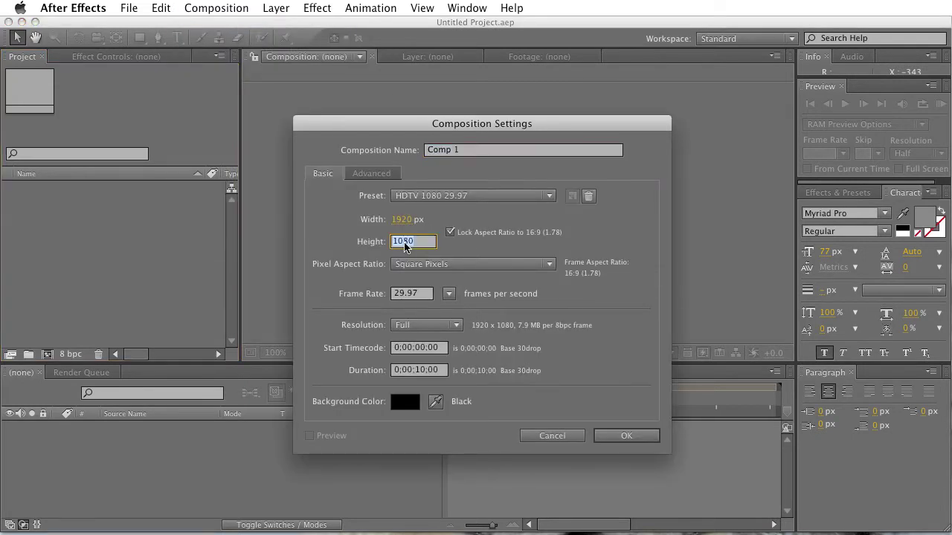
text(720)
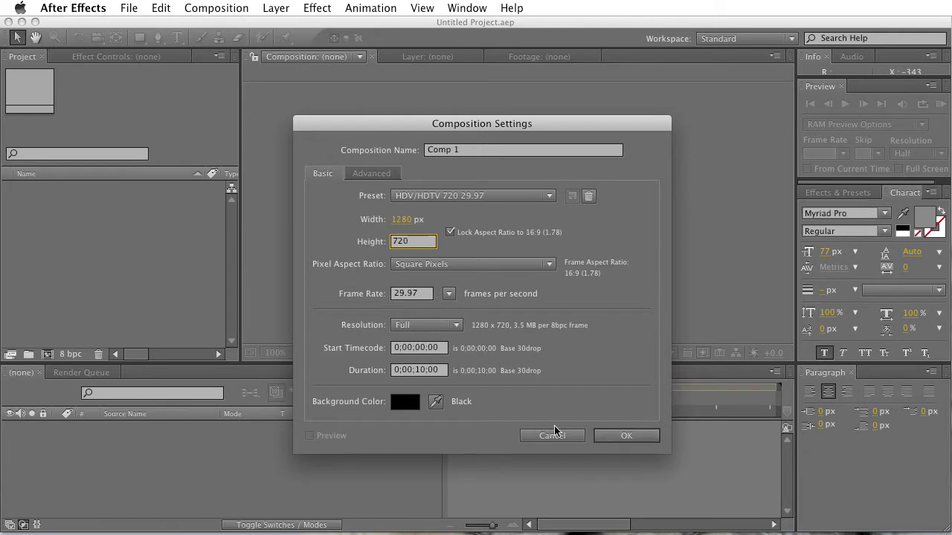
click(621, 438)
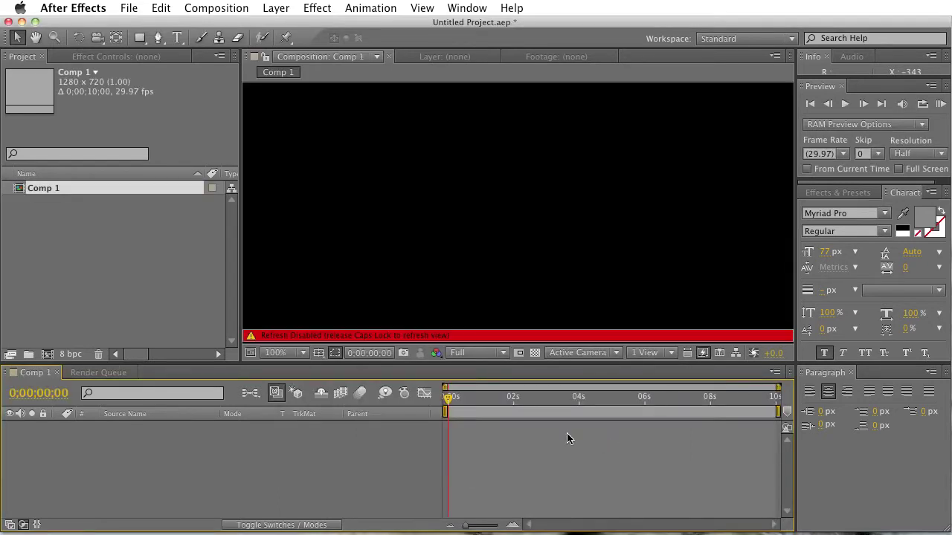
key(Caps_Lock)
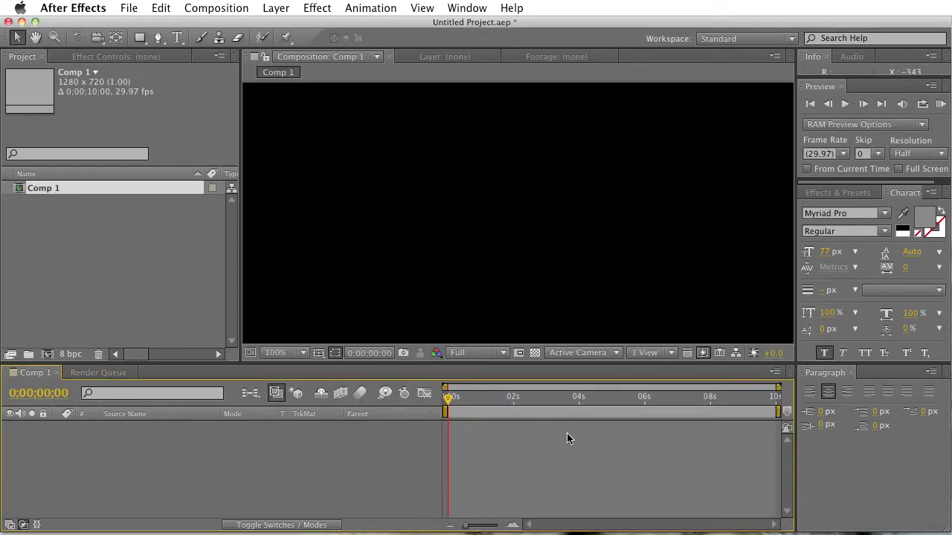
key(period)
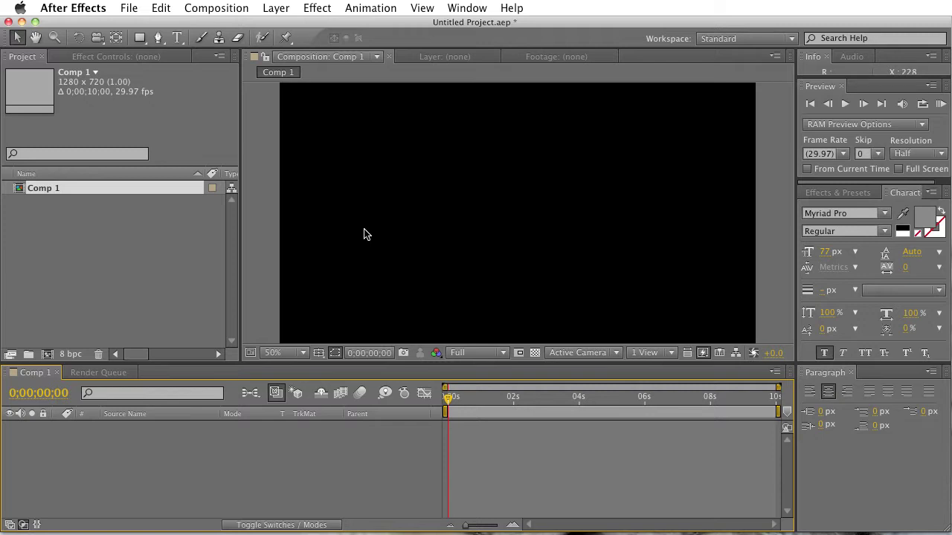
Add a full-frame 1280×720 solid coloured cyan 23D2C0 to Comp 1
click(276, 8)
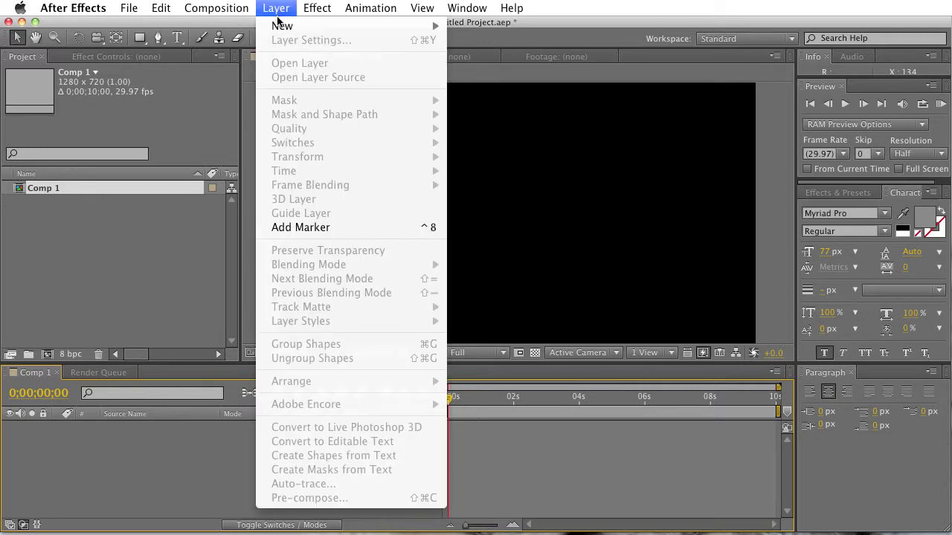
mouse_move(282, 26)
click(508, 49)
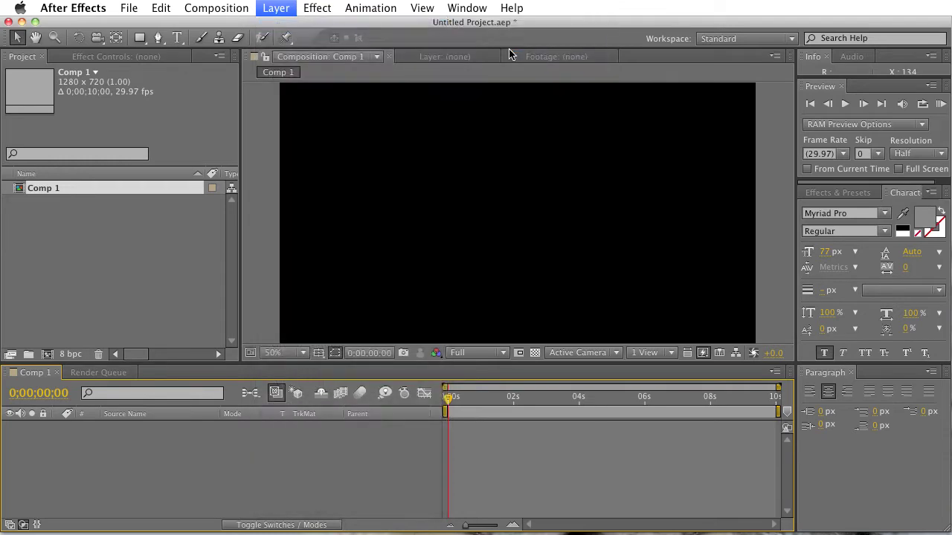
click(439, 467)
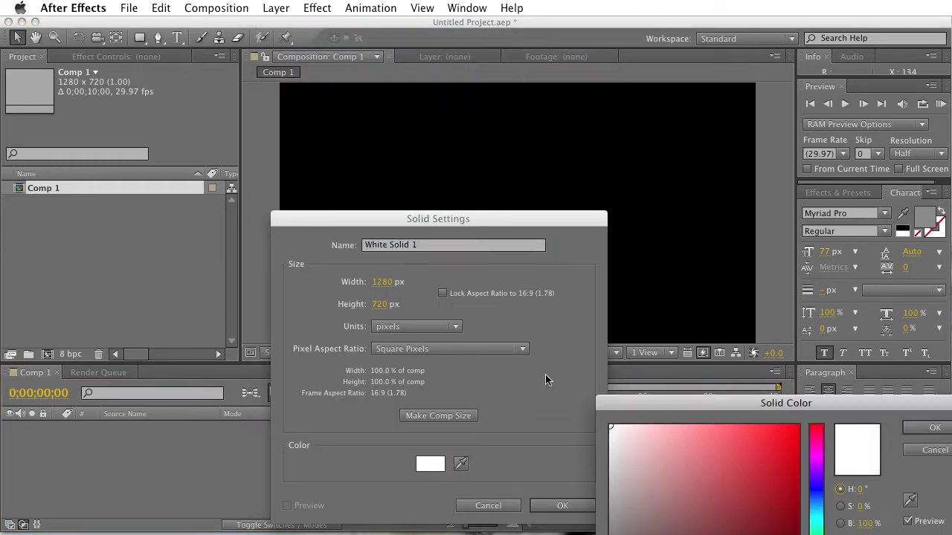
drag(765, 400, 542, 221)
drag(592, 306, 595, 342)
drag(539, 280, 546, 275)
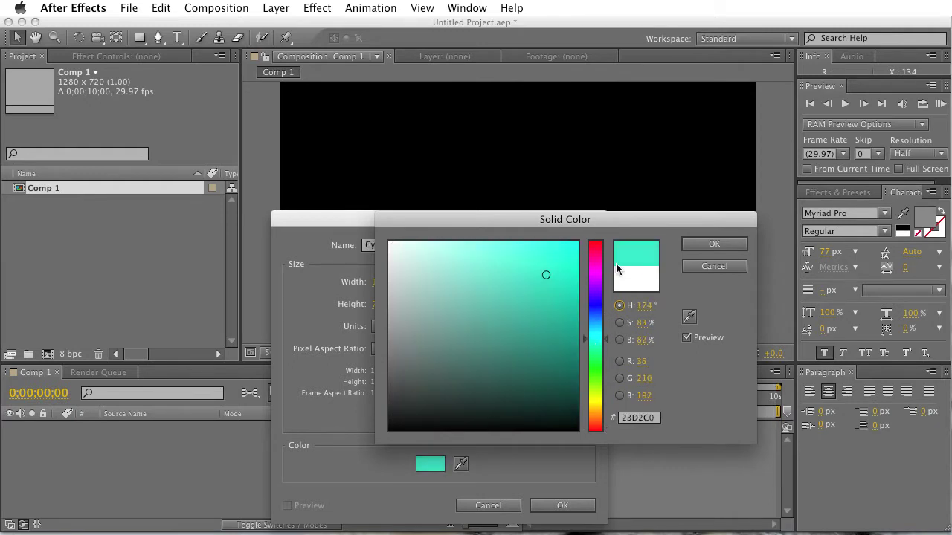
click(713, 245)
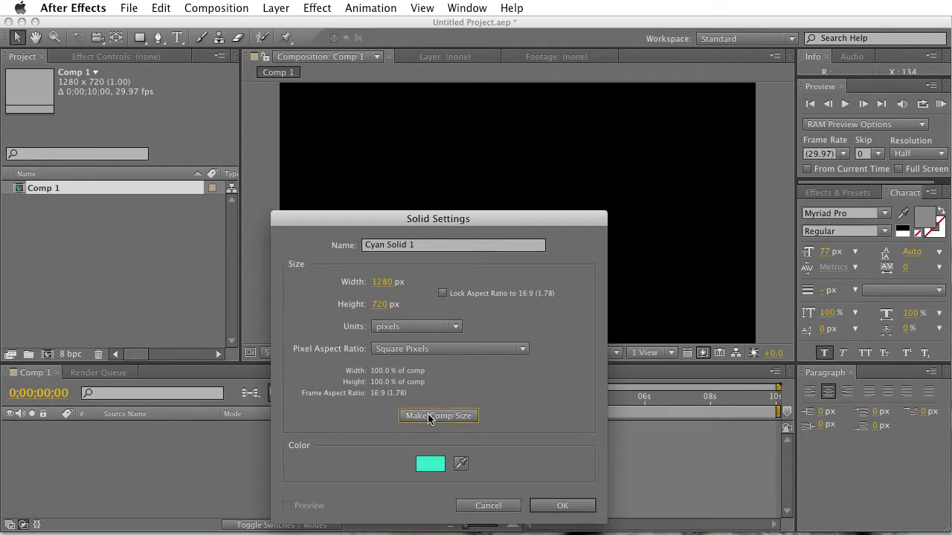
click(555, 510)
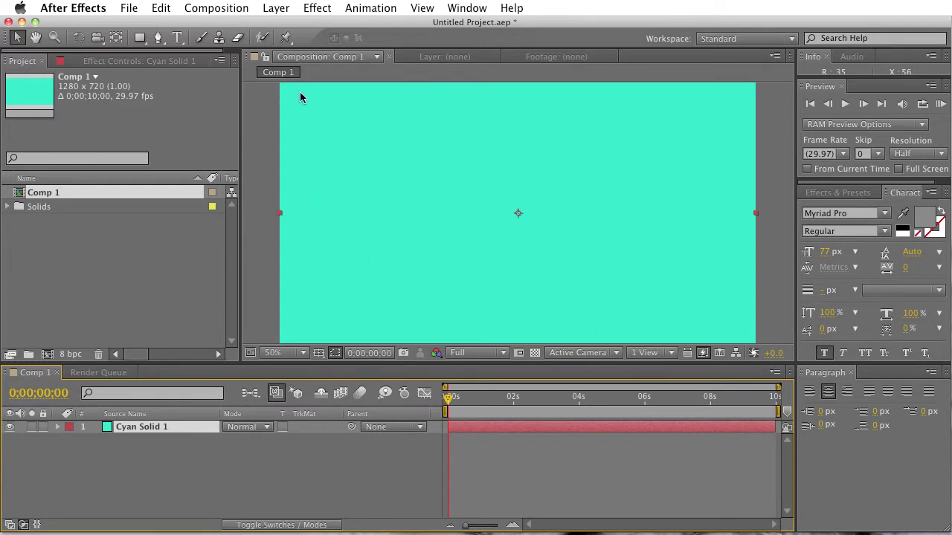
Apply Simulation > CC Particle World to Cyan Solid 1 and scrub ahead to see the fountain
click(317, 8)
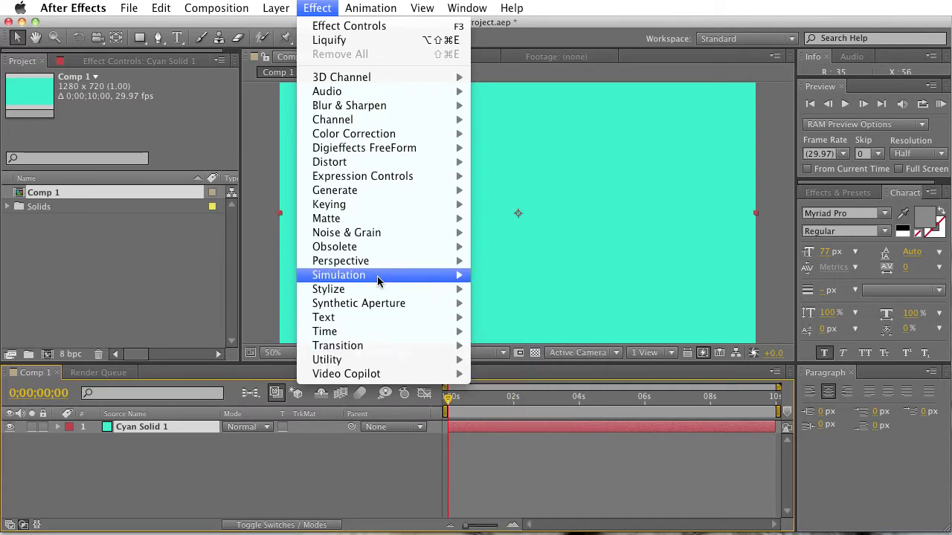
mouse_move(439, 277)
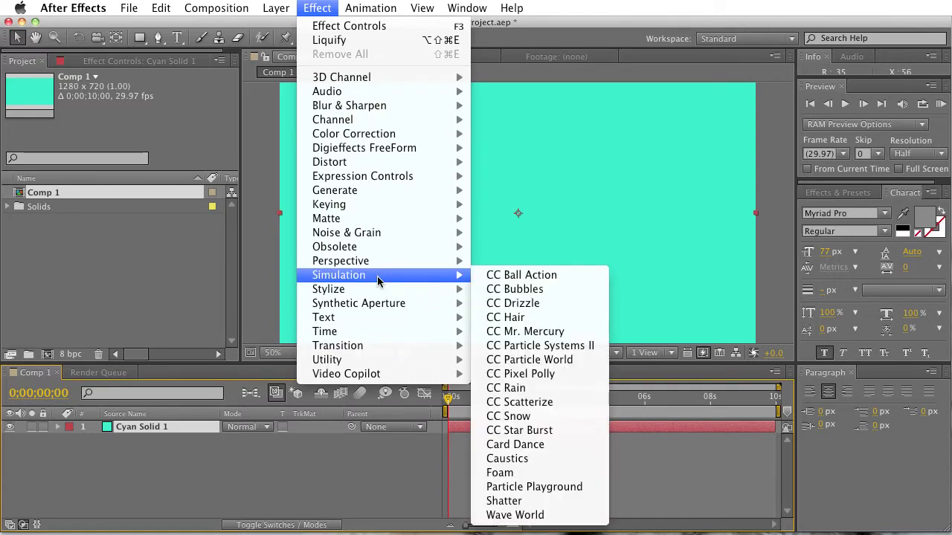
click(513, 362)
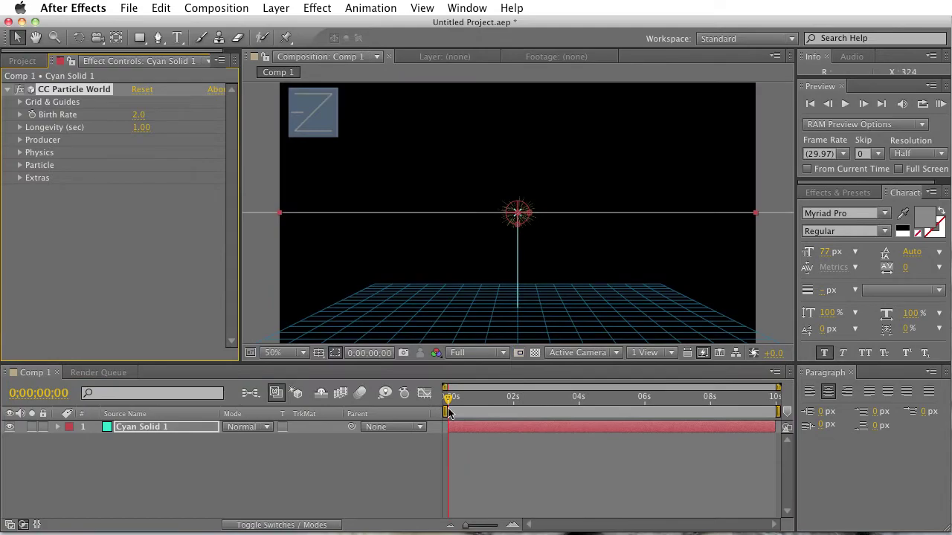
drag(449, 397, 506, 389)
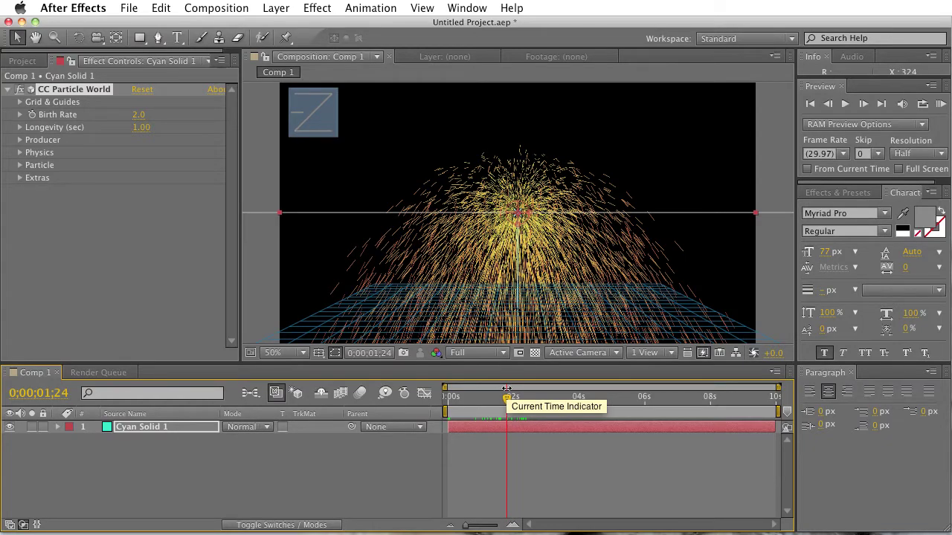
drag(509, 396, 528, 412)
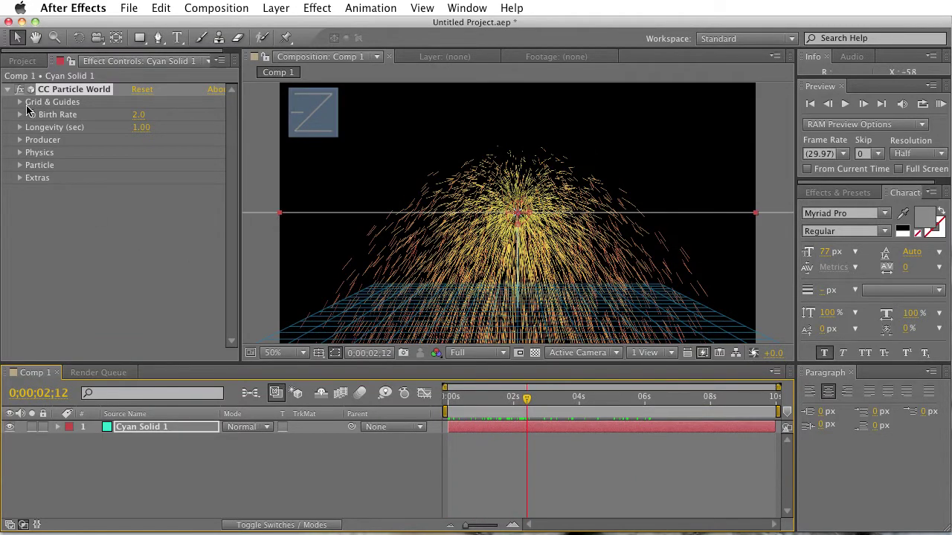
Expand Grid & Guides and move to a frame where the particles are visible
click(17, 107)
click(19, 104)
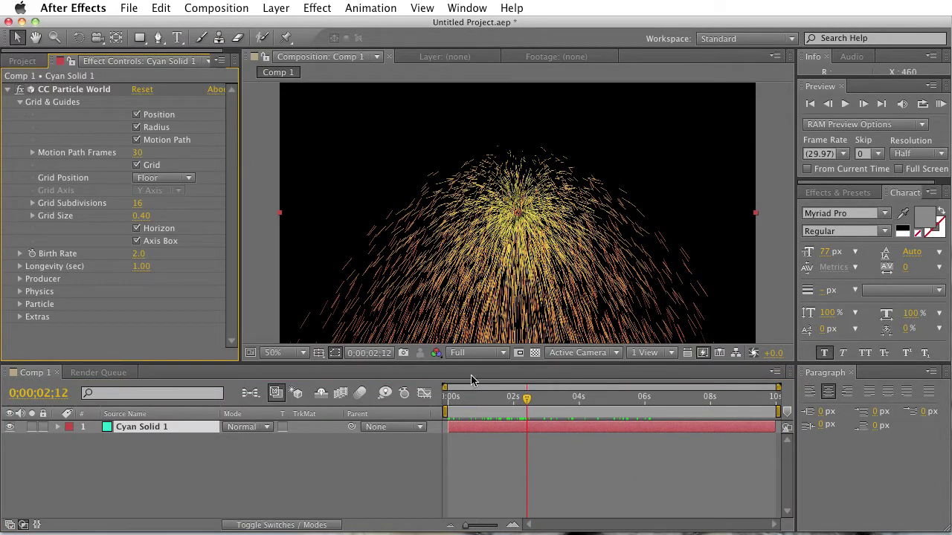
click(193, 427)
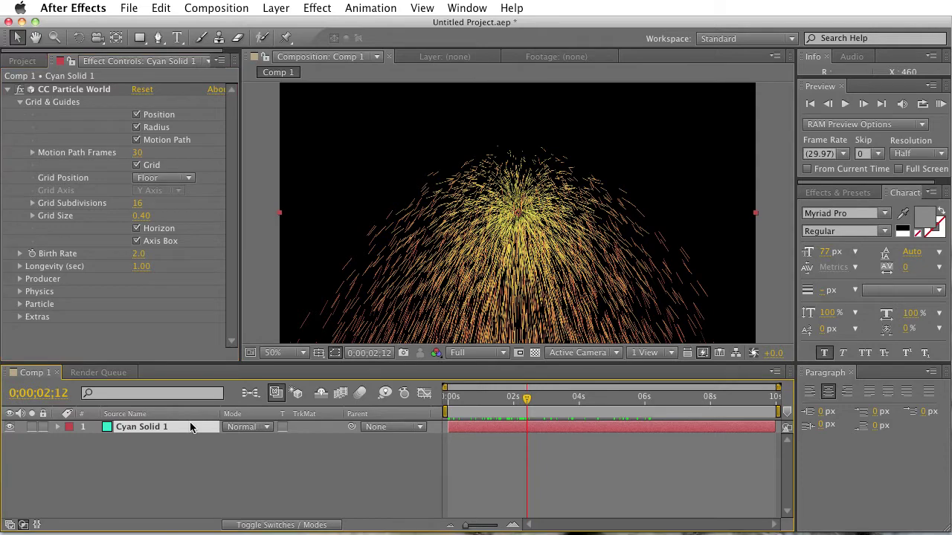
click(437, 286)
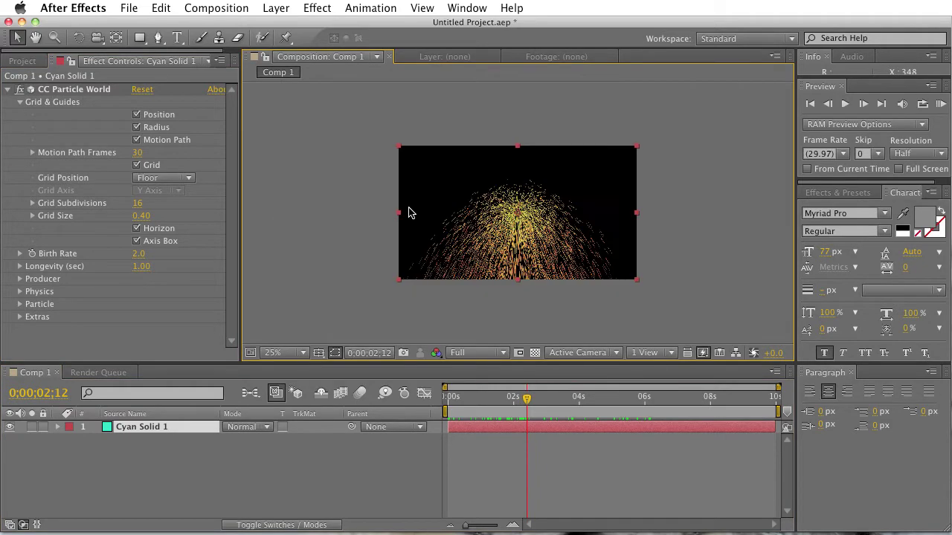
drag(527, 399, 552, 403)
click(20, 109)
click(21, 109)
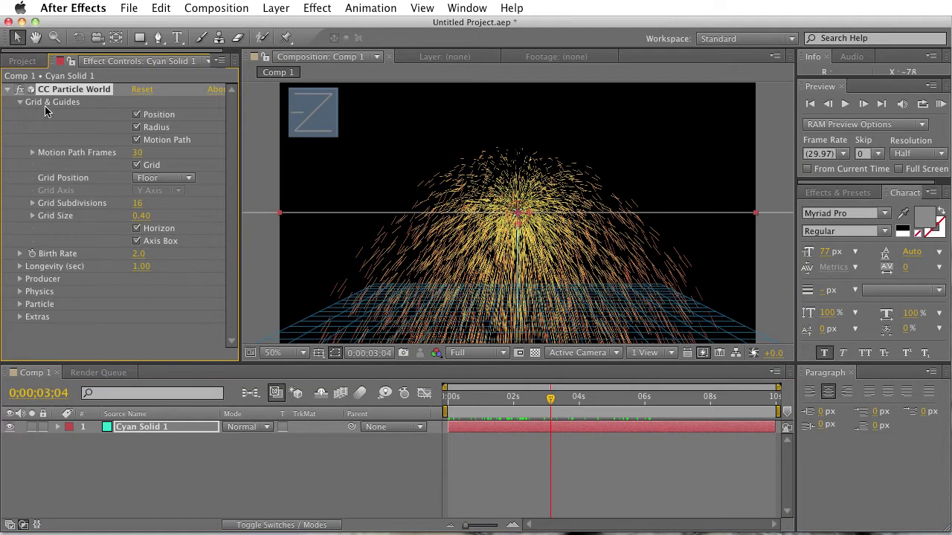
Turn off the Position, Radius, Motion Path, Grid, Horizon and Axis Box guides
click(137, 114)
click(136, 127)
click(137, 140)
click(137, 165)
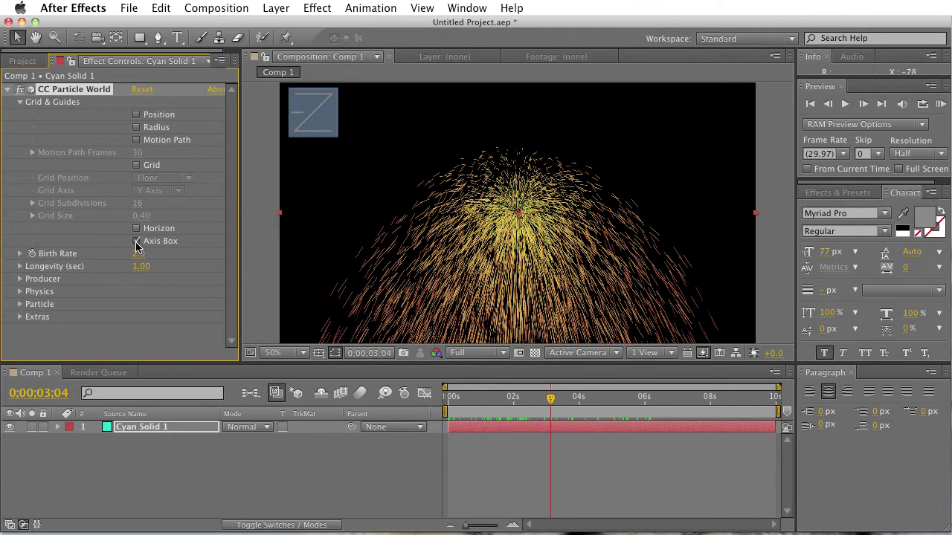
click(136, 228)
click(136, 241)
scroll(489, 280, down, 2)
scroll(489, 279, up, 1)
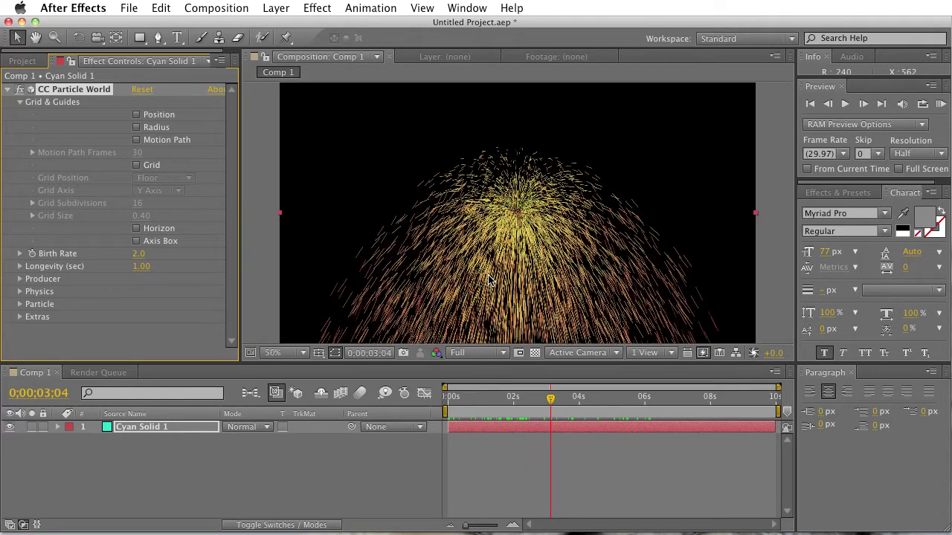
click(21, 103)
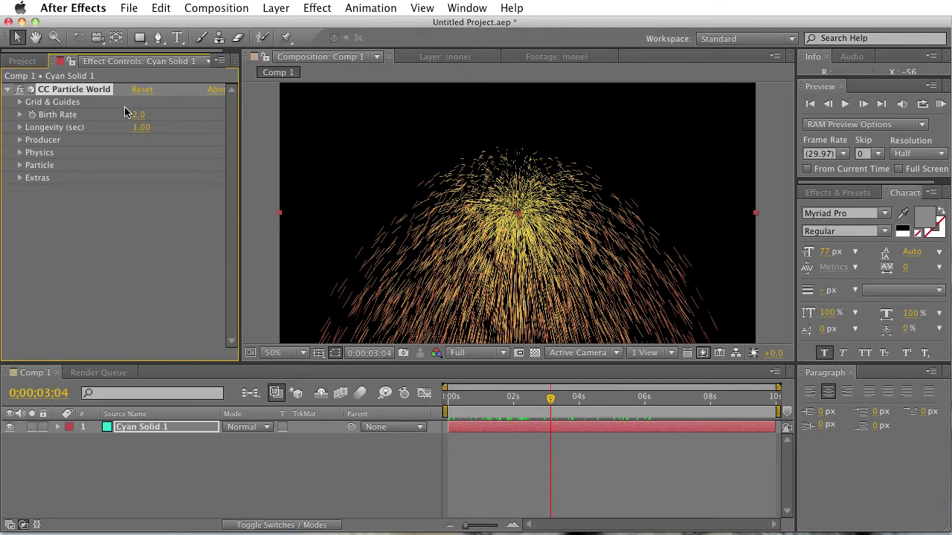
Raise Birth Rate to 4.0 and Longevity to 0.63 seconds, checking a later frame
mouse_move(143, 119)
mouse_down()
mouse_move(648, 135)
mouse_move(22, 162)
mouse_move(49, 160)
mouse_up()
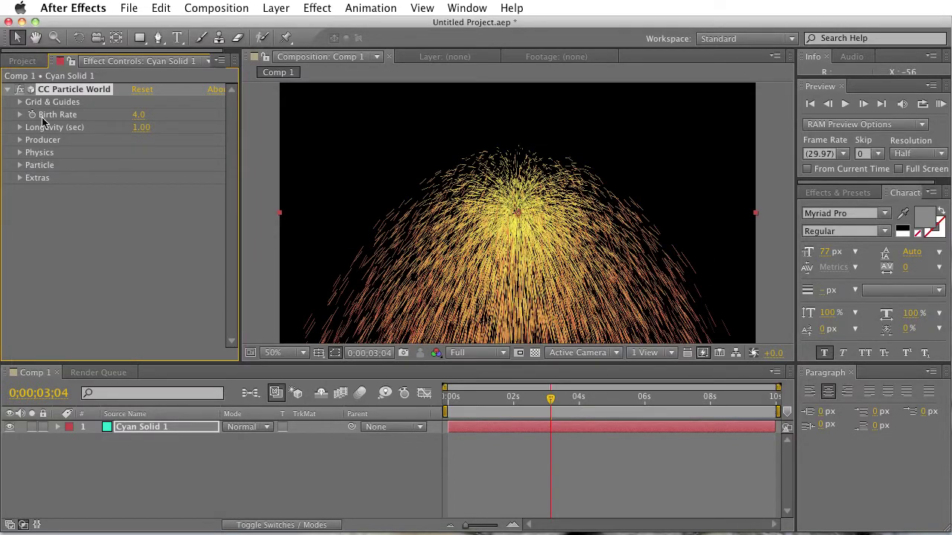
drag(140, 127, 23, 168)
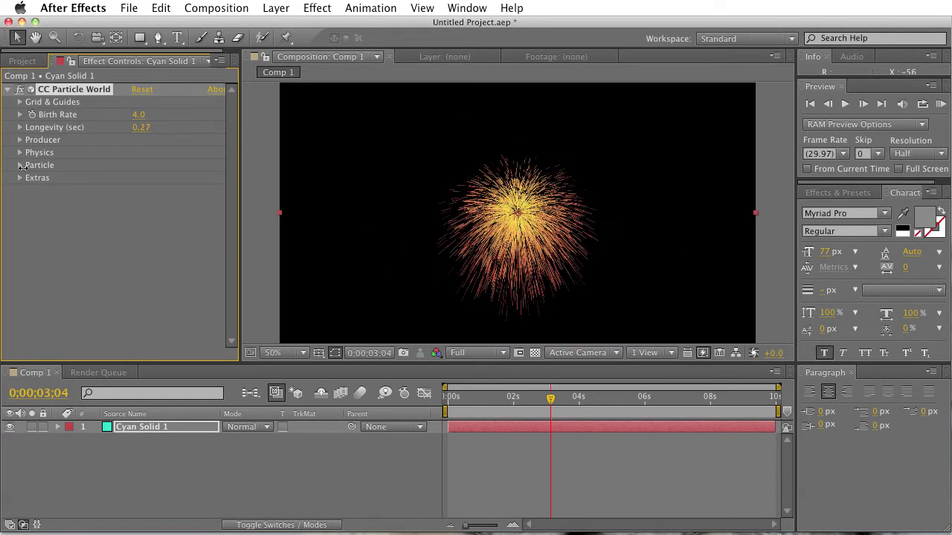
drag(552, 400, 607, 414)
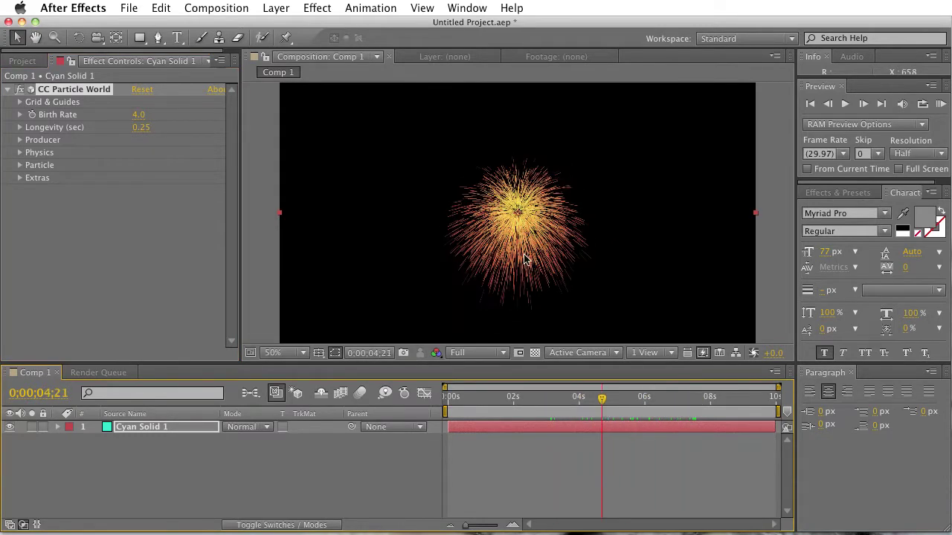
drag(136, 132, 172, 130)
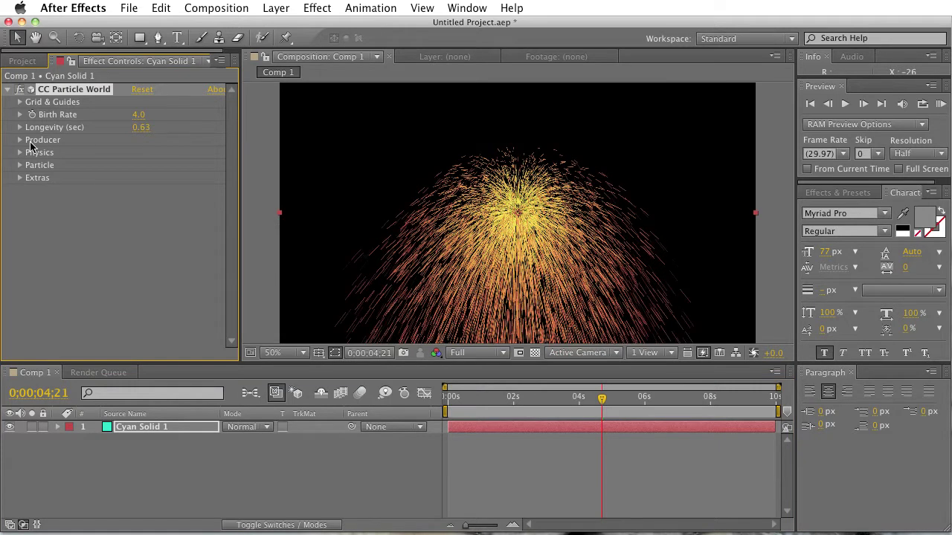
Reveal the Producer settings, try shifting the emitter left, then undo it
click(20, 140)
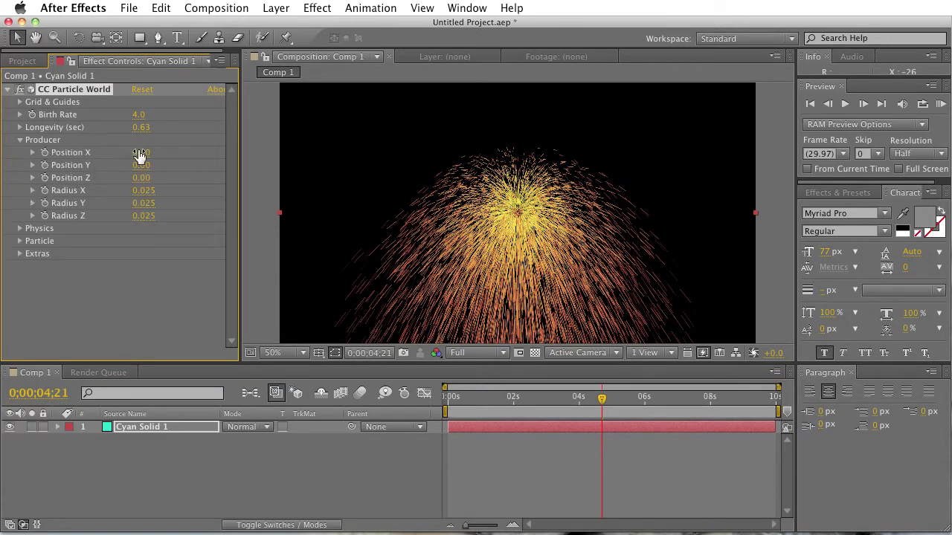
mouse_move(140, 152)
mouse_down()
mouse_move(117, 165)
mouse_move(141, 170)
mouse_up()
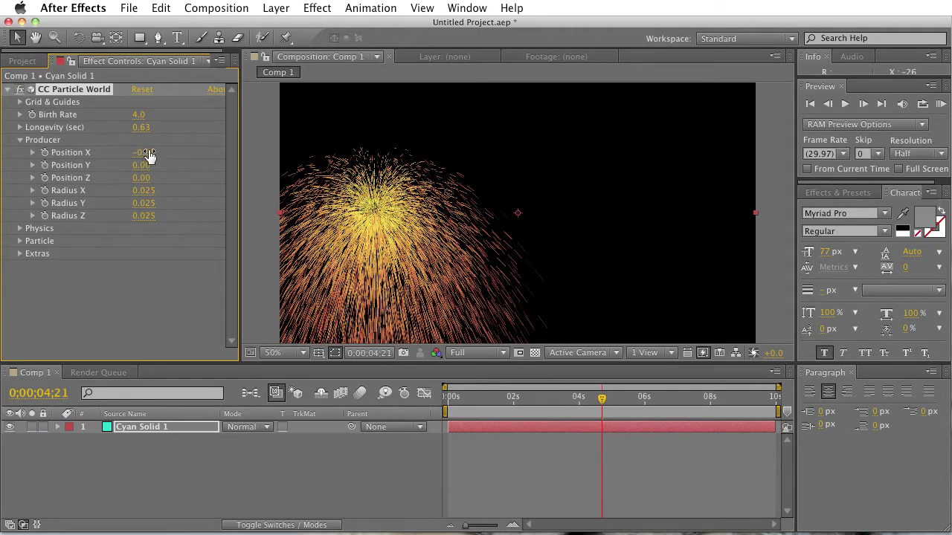
key(cmd+z)
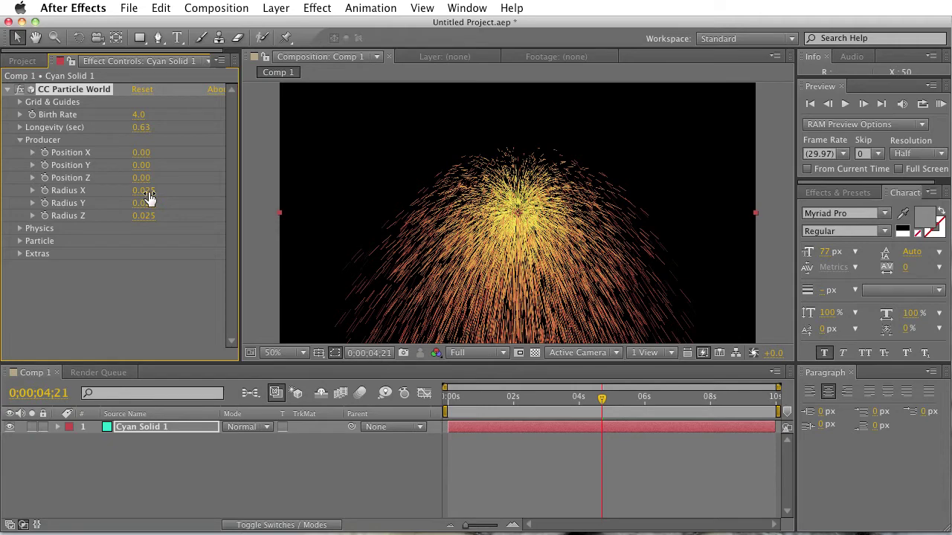
mouse_move(586, 395)
mouse_down()
mouse_move(600, 396)
mouse_move(548, 396)
mouse_move(595, 402)
mouse_up()
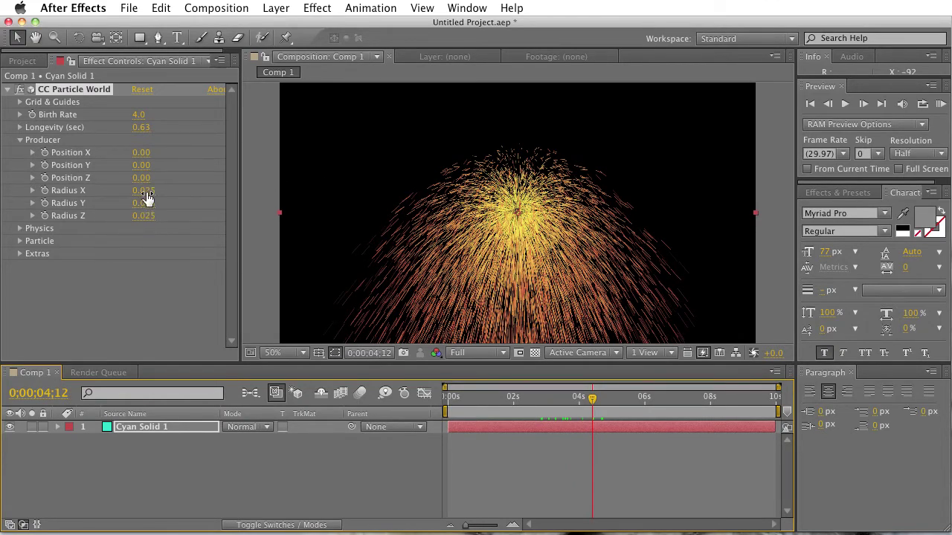
Set emitter Radius X 2.235, Y 2.175, Z 10.735 and RAM Preview the spread
drag(143, 191, 313, 193)
mouse_move(593, 400)
mouse_down()
mouse_move(462, 400)
mouse_move(572, 400)
mouse_move(585, 410)
mouse_up()
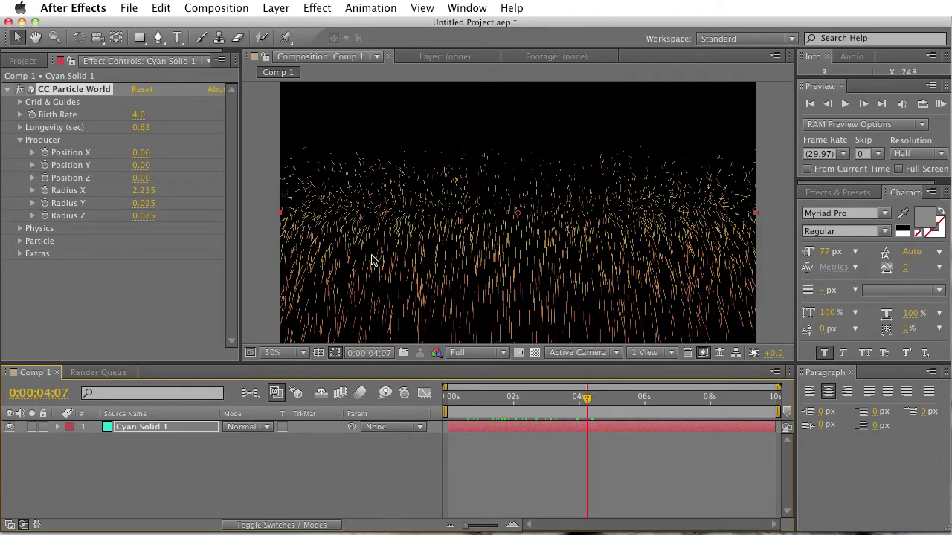
drag(139, 212, 270, 214)
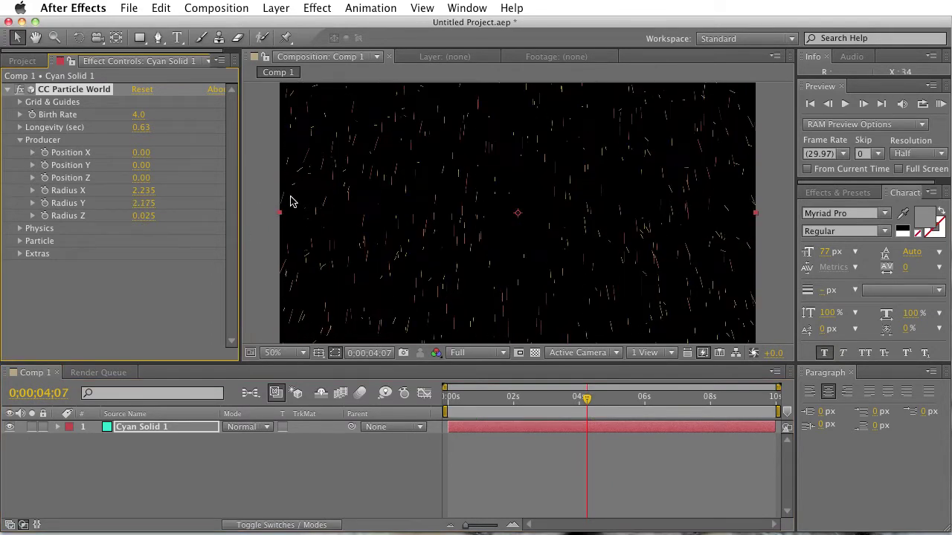
drag(144, 221, 519, 213)
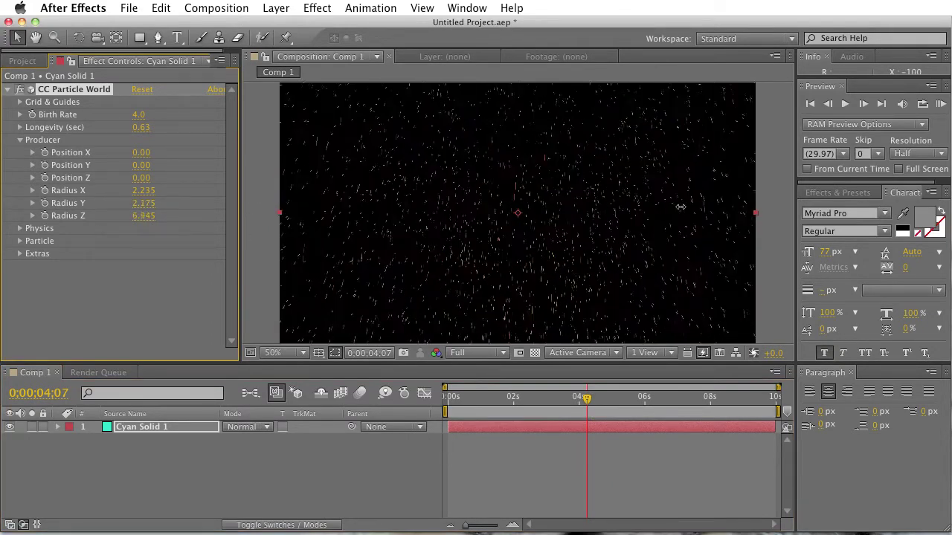
drag(709, 202, 693, 362)
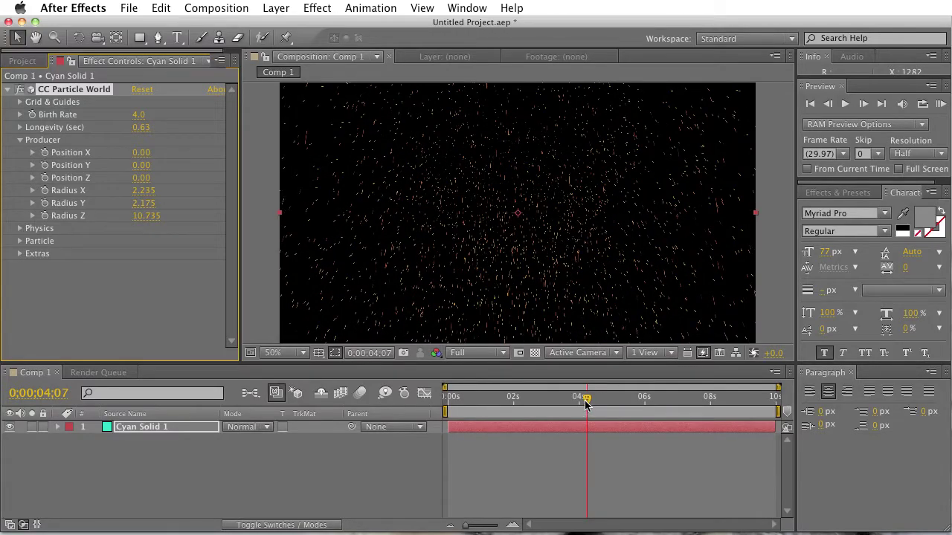
drag(587, 401, 664, 396)
click(941, 105)
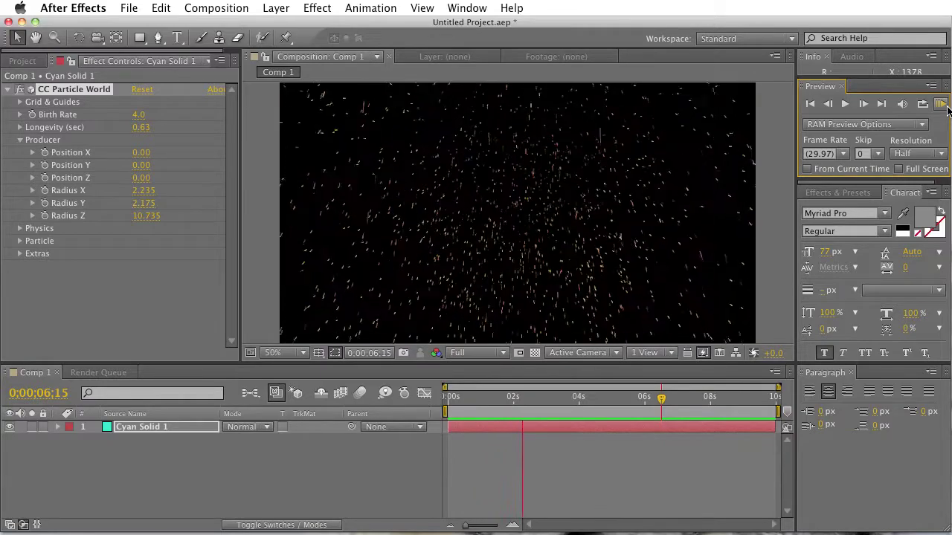
click(941, 104)
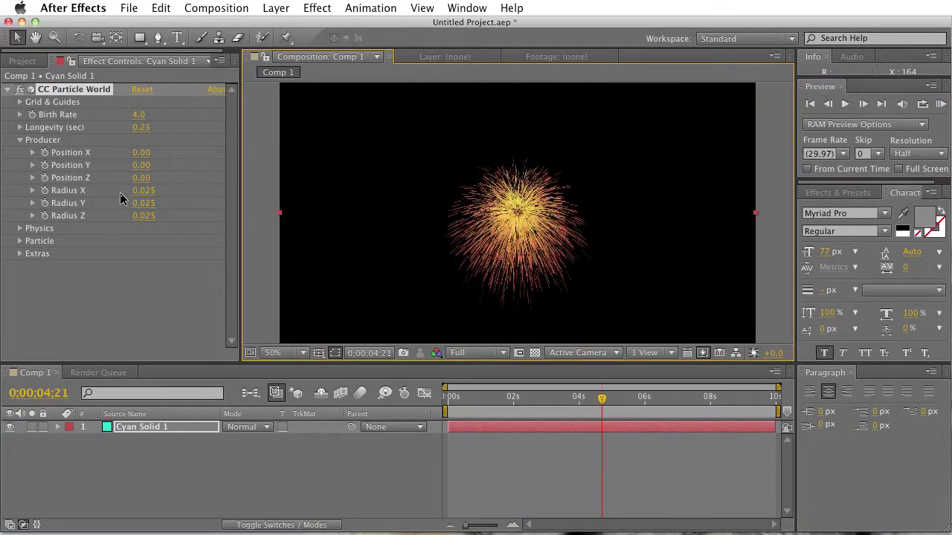
Reveal Physics and try Cone Axis and Jet Sideways animations before settling on Explosive
click(23, 236)
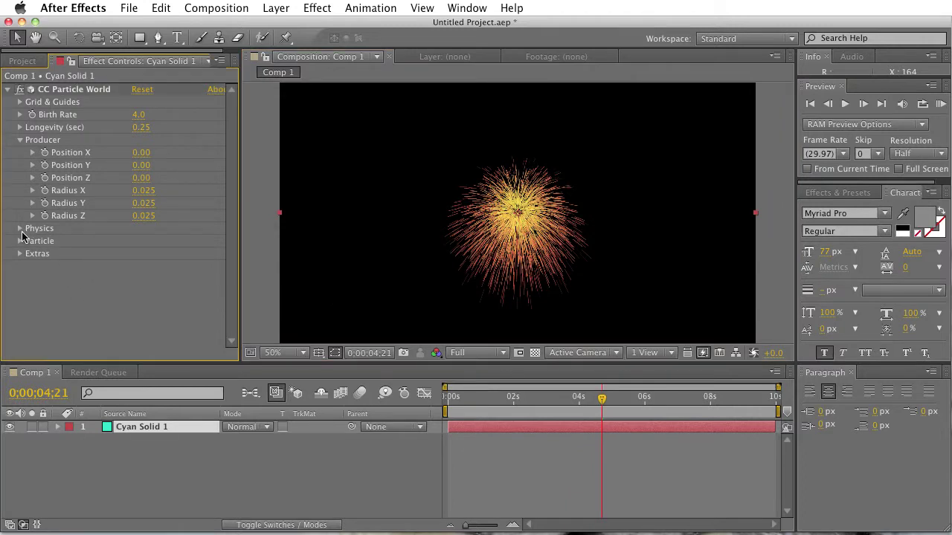
click(21, 229)
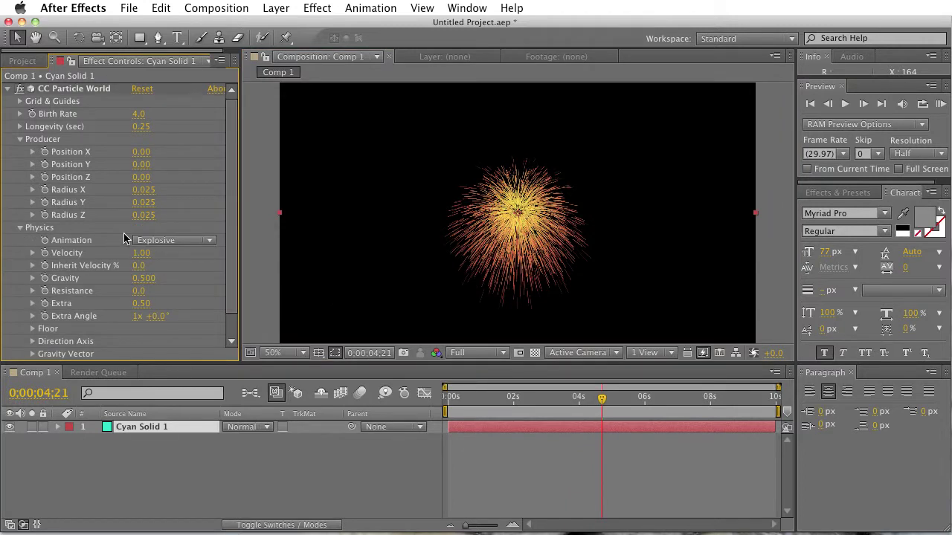
click(169, 240)
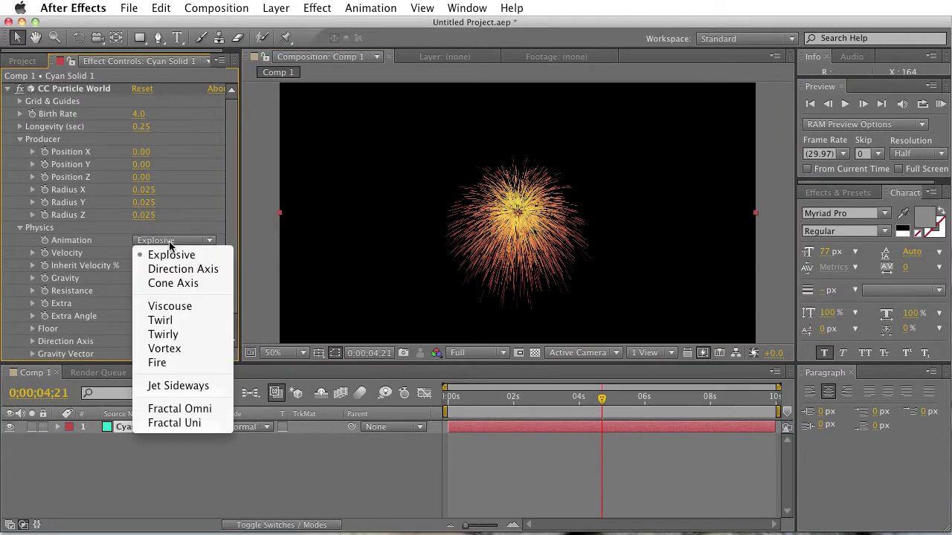
click(178, 285)
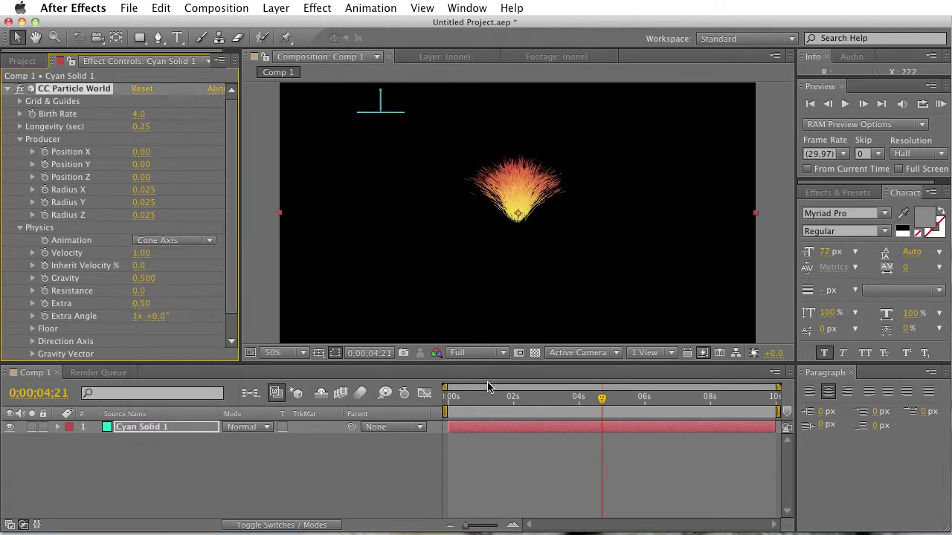
mouse_move(604, 403)
mouse_down()
mouse_move(683, 402)
mouse_move(606, 403)
mouse_up()
click(151, 242)
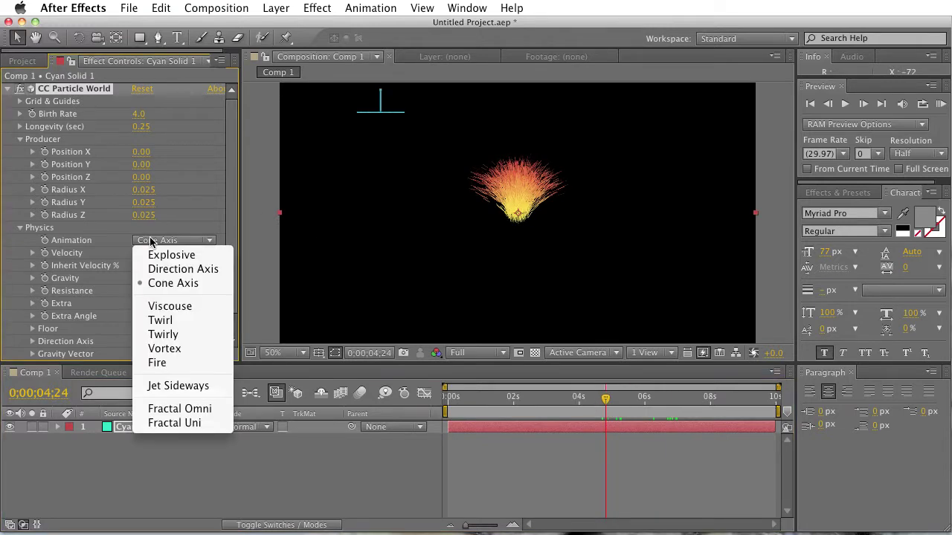
click(151, 386)
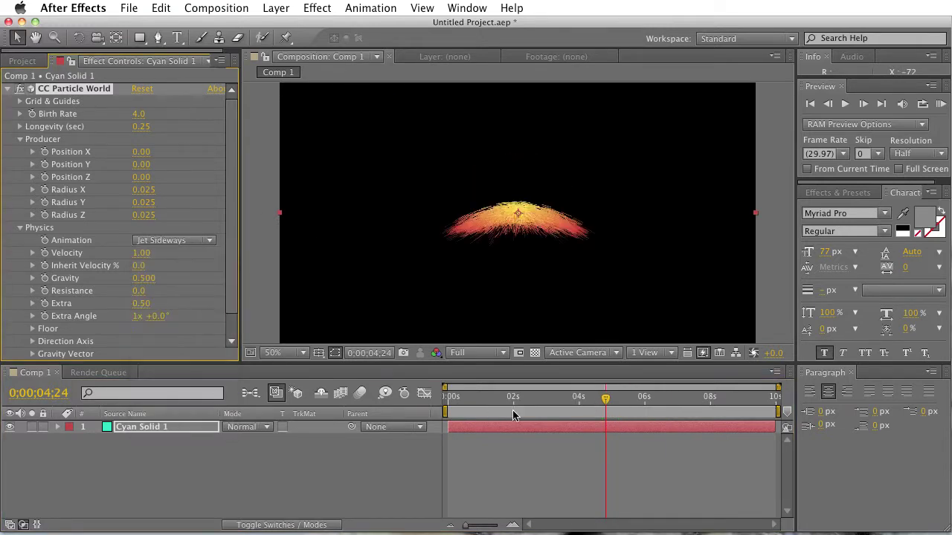
drag(605, 399, 538, 399)
click(199, 242)
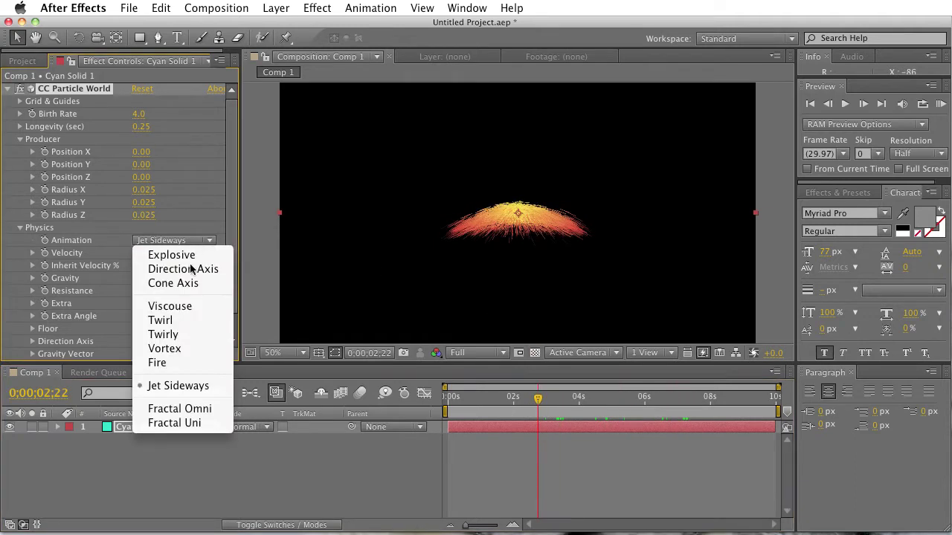
click(183, 257)
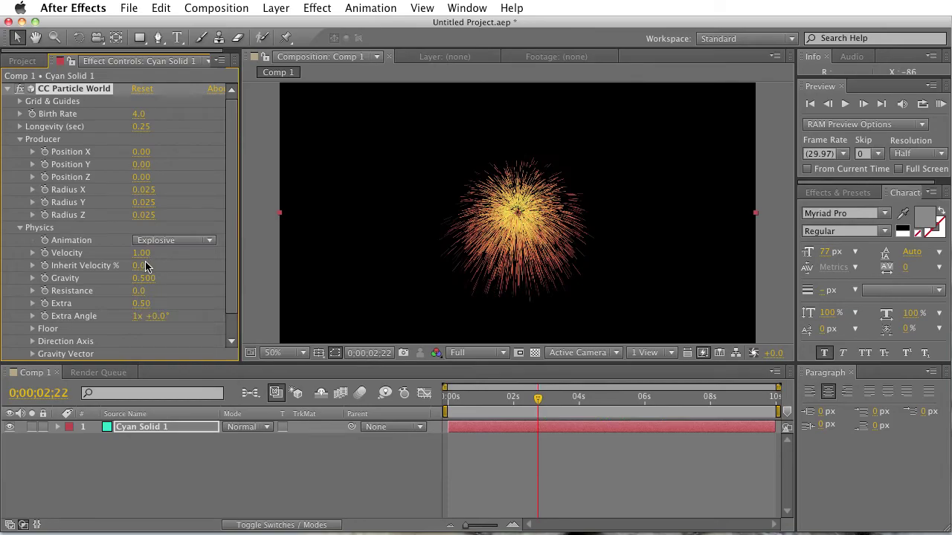
Experiment with higher Velocity and Gravity, then reset Velocity to 1 and Gravity to 0
mouse_move(141, 252)
mouse_down()
mouse_move(613, 259)
mouse_move(682, 186)
mouse_up()
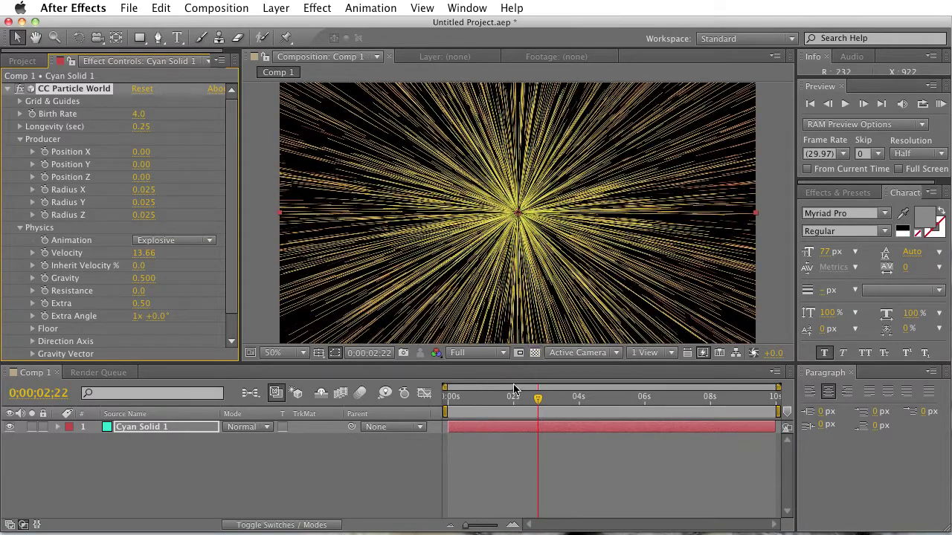
drag(544, 406, 624, 402)
click(142, 253)
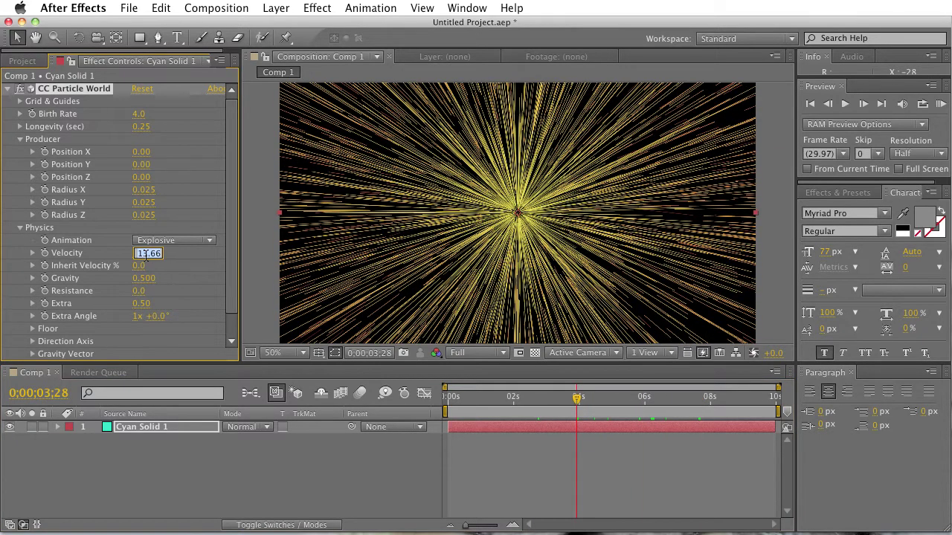
text(1)
key(Return)
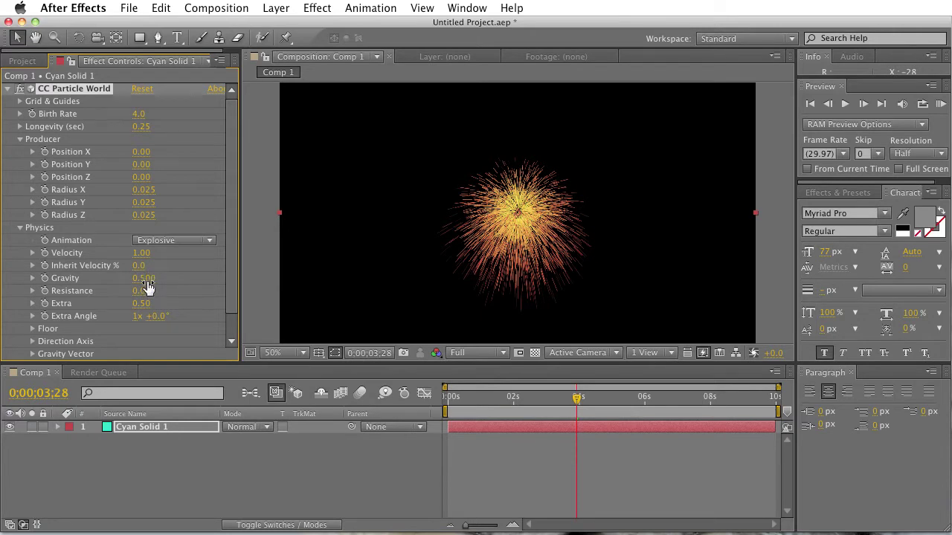
mouse_move(145, 278)
mouse_down()
mouse_move(818, 261)
mouse_move(160, 281)
mouse_up()
click(151, 282)
text(0)
key(Return)
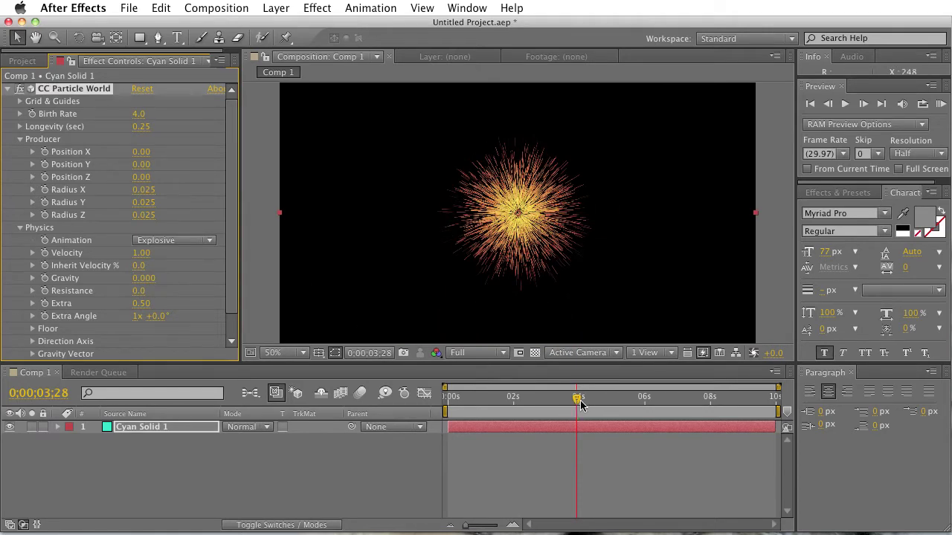
Raise Velocity to 2.76 and Resistance to about 15.3, then play a RAM Preview
drag(581, 404, 706, 400)
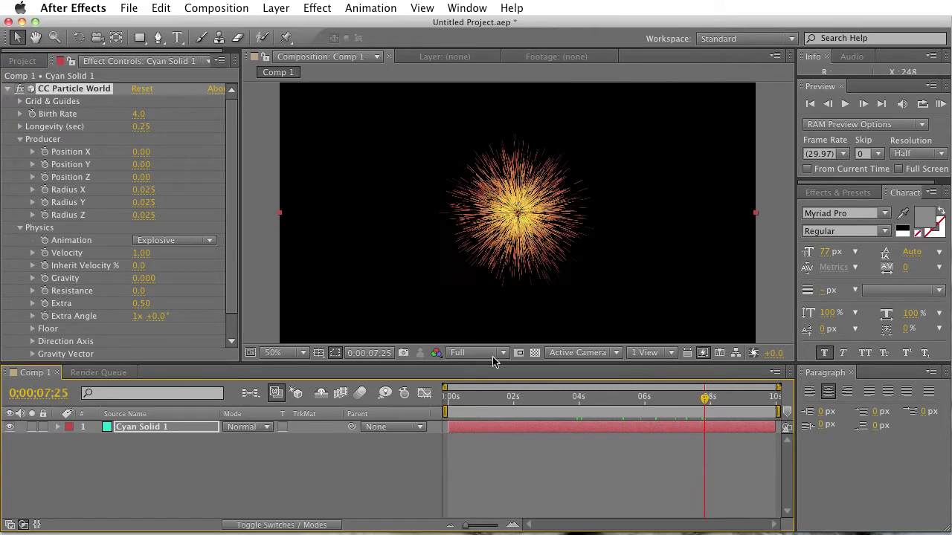
click(153, 310)
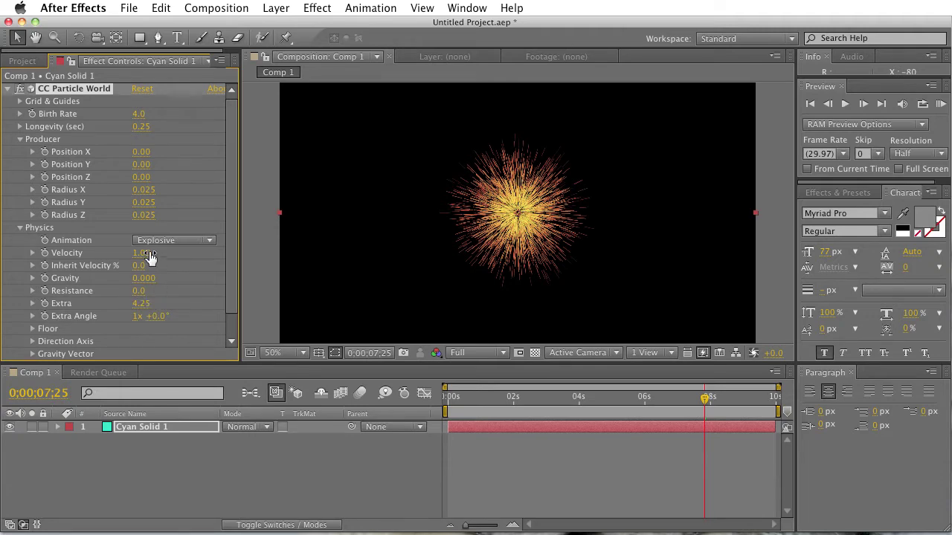
drag(151, 258, 275, 254)
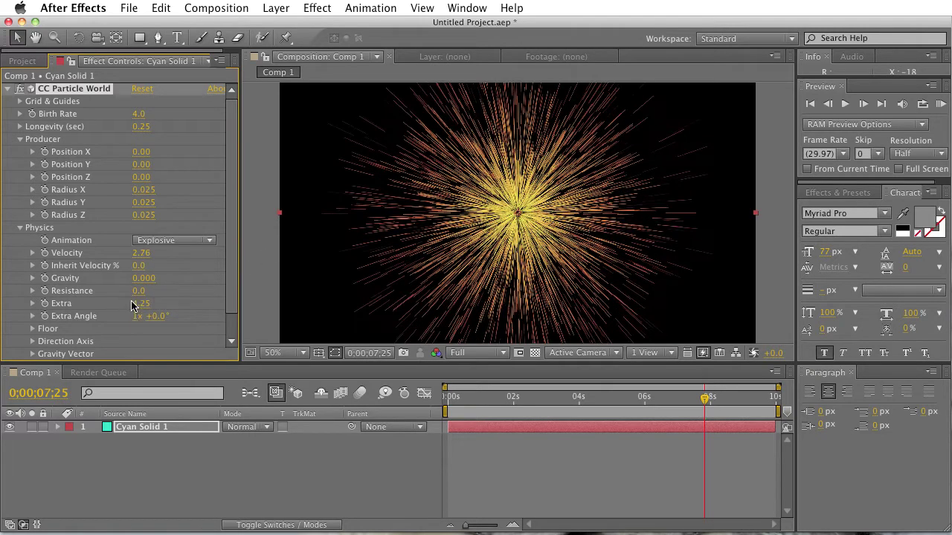
drag(139, 291, 254, 291)
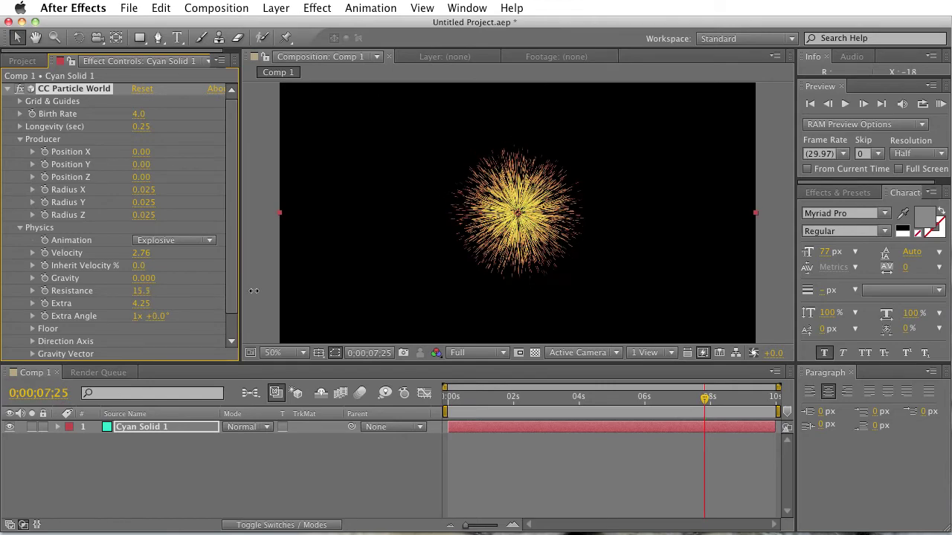
click(941, 104)
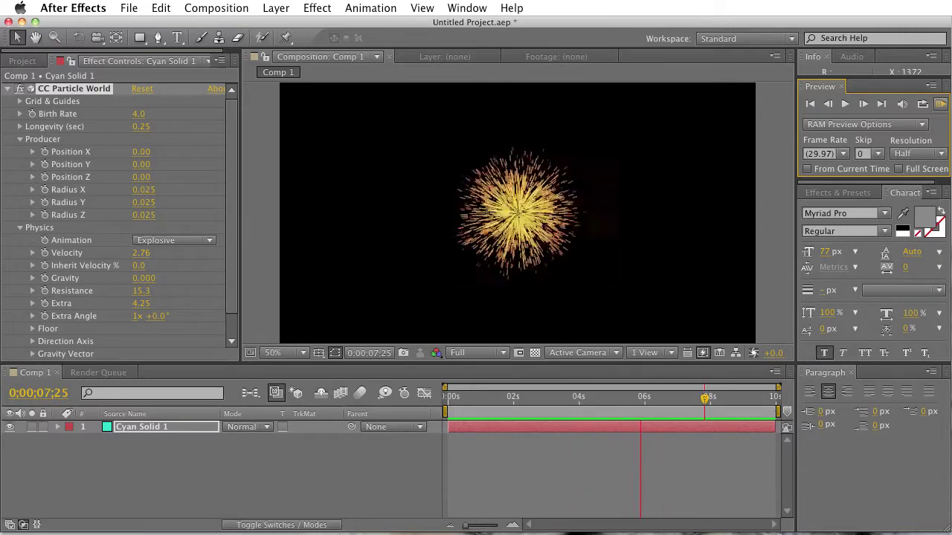
Stop the preview, expand Particle, and try Lens Concave then Lens Convex particle types
click(940, 104)
scroll(113, 291, down, 2)
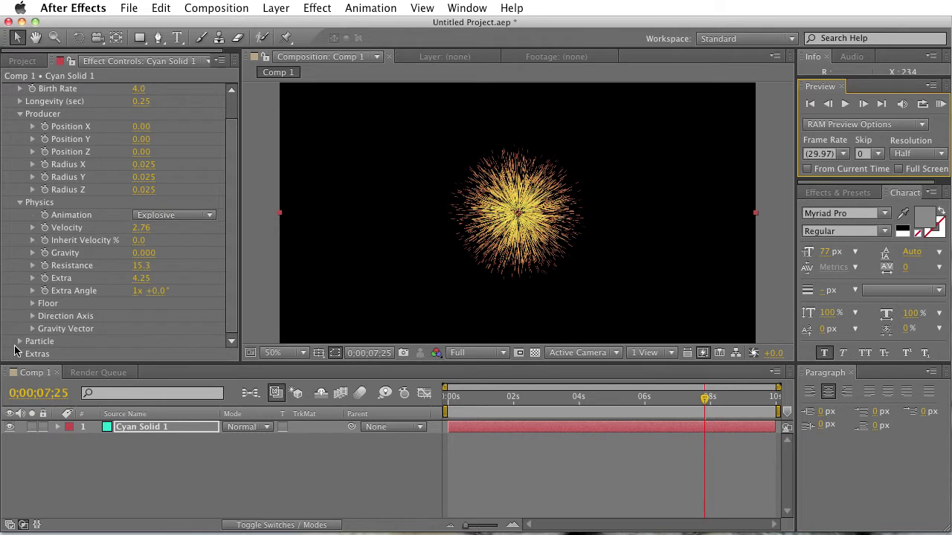
click(19, 342)
scroll(22, 345, down, 8)
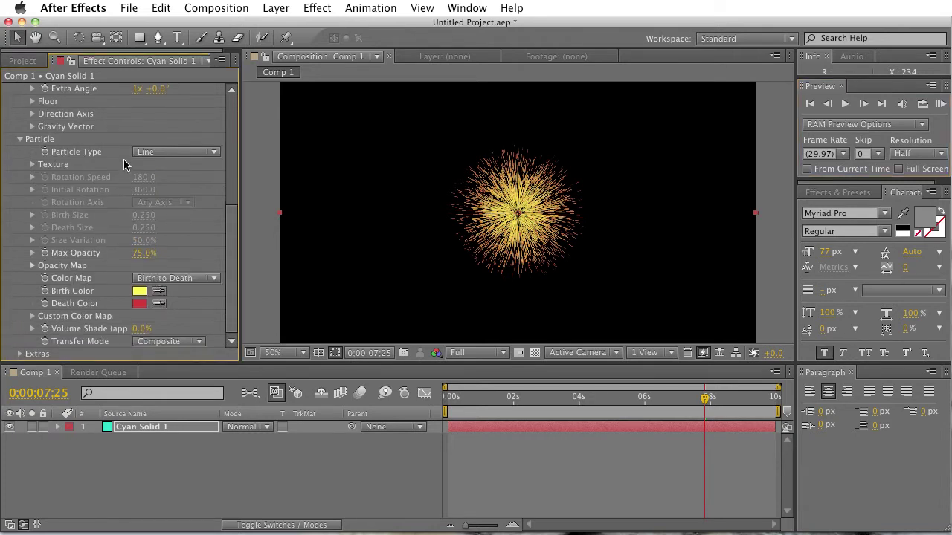
click(155, 152)
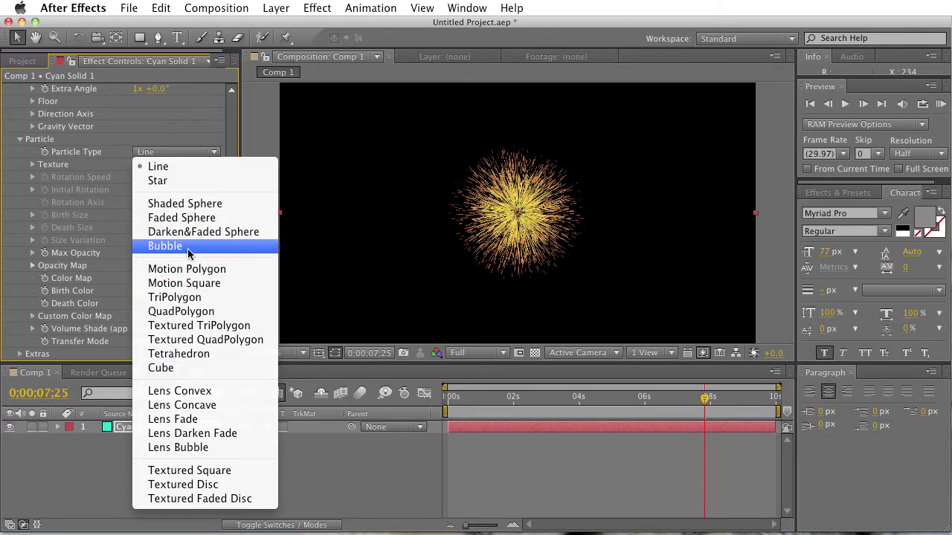
click(204, 406)
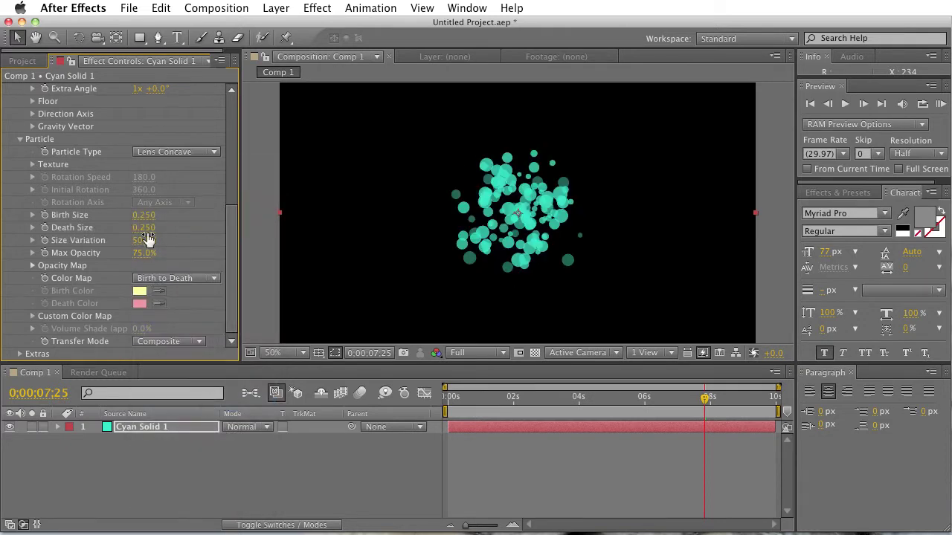
click(175, 152)
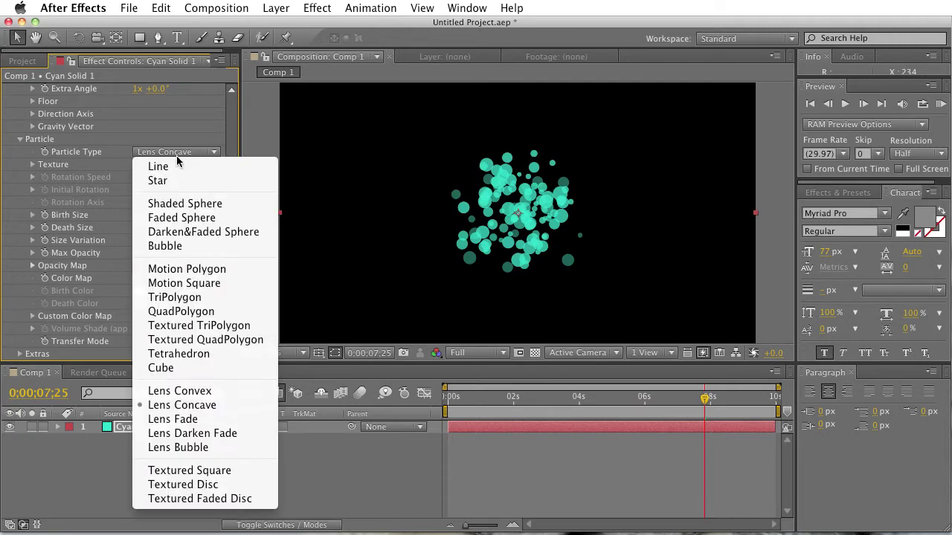
click(186, 390)
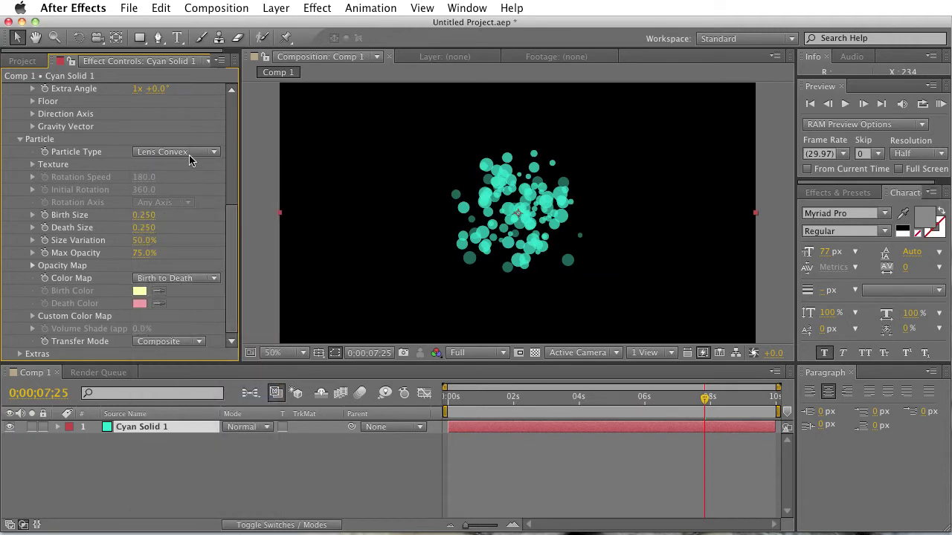
Scrub to about 5 seconds and switch Particle Type back to Lens Concave
click(189, 153)
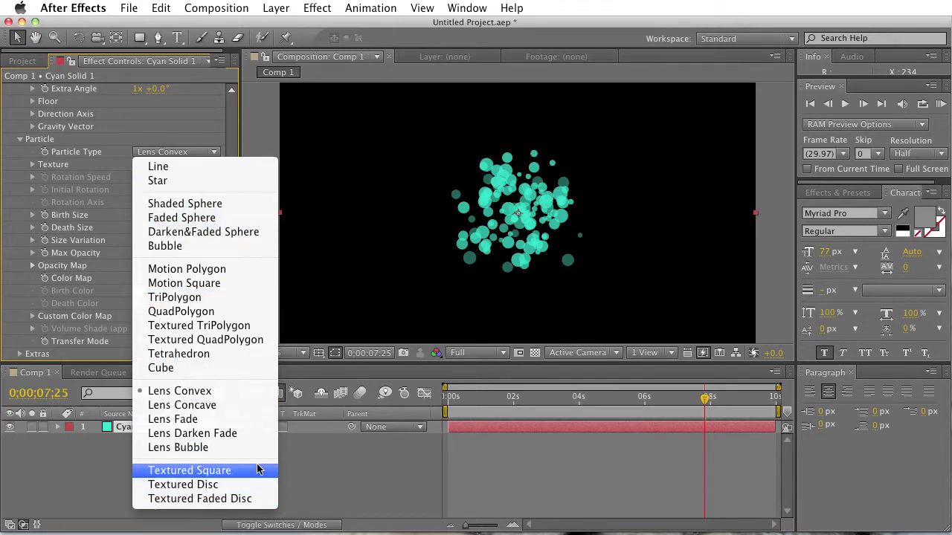
click(453, 27)
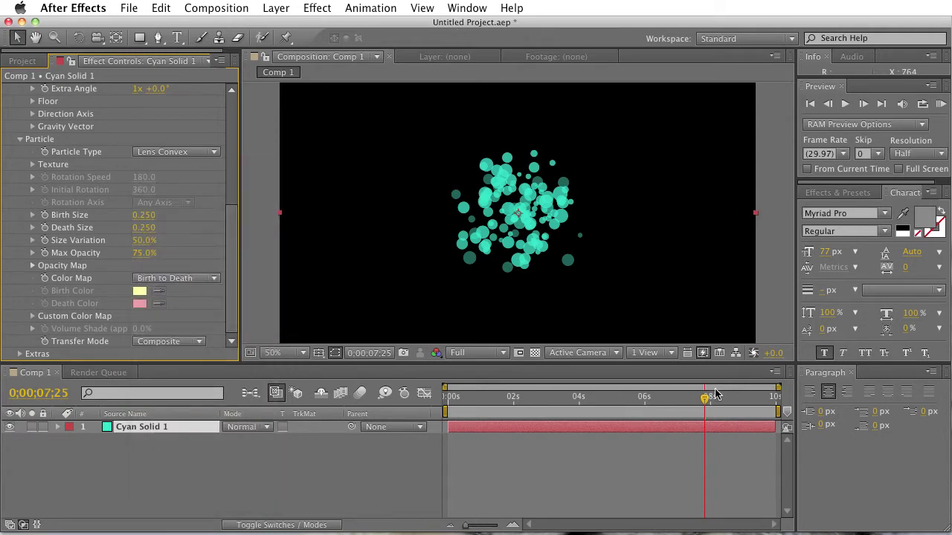
drag(706, 402, 616, 395)
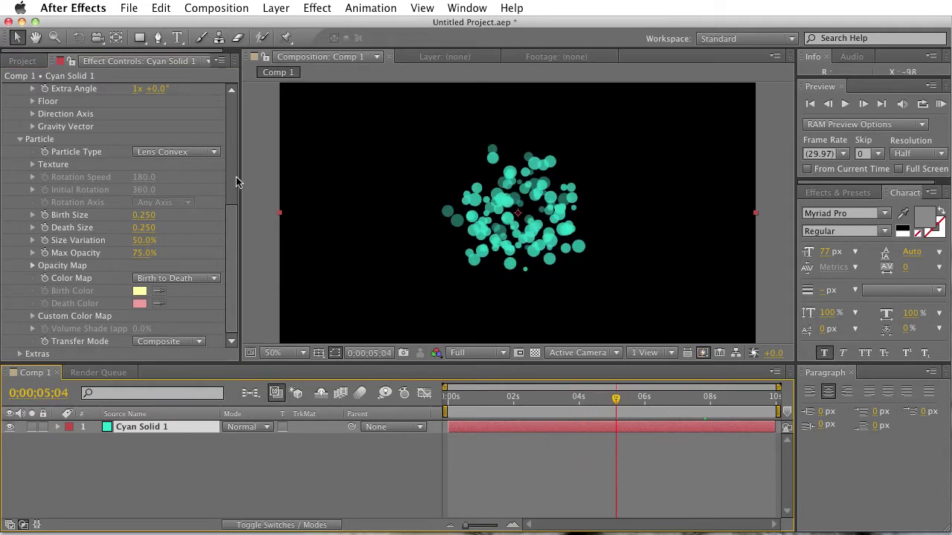
click(192, 154)
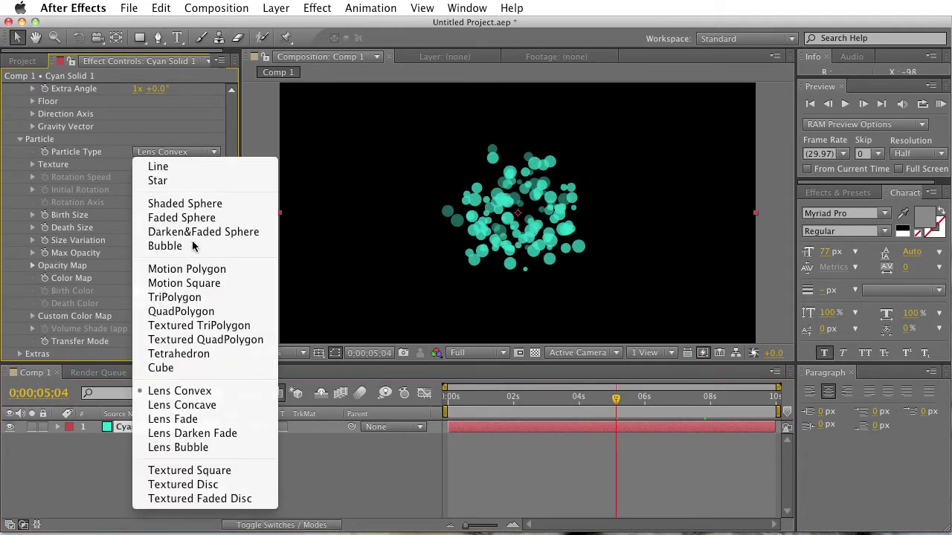
click(165, 412)
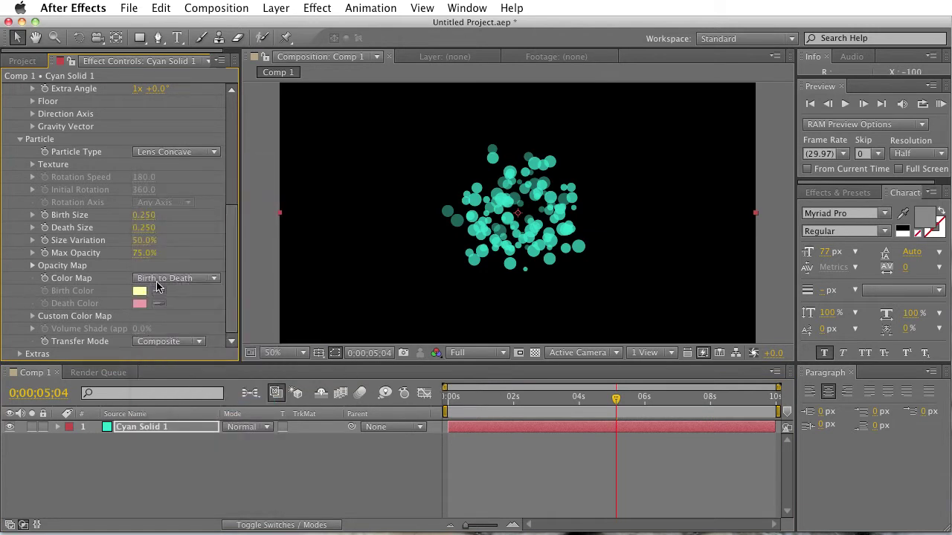
Adjust particles to Birth Size 1.000, Death Size 0.680, 0% Size Variation and 7% Max Opacity
drag(143, 215, 406, 208)
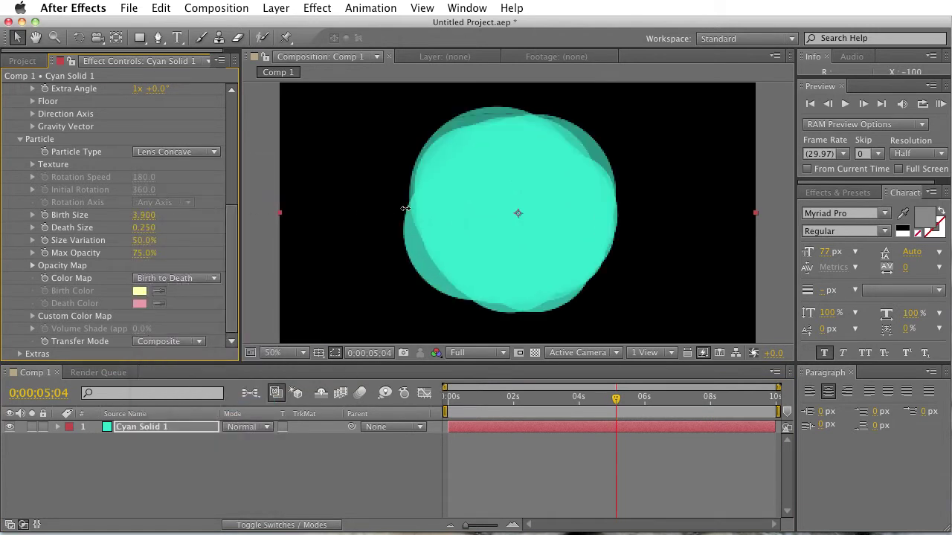
click(143, 231)
click(186, 228)
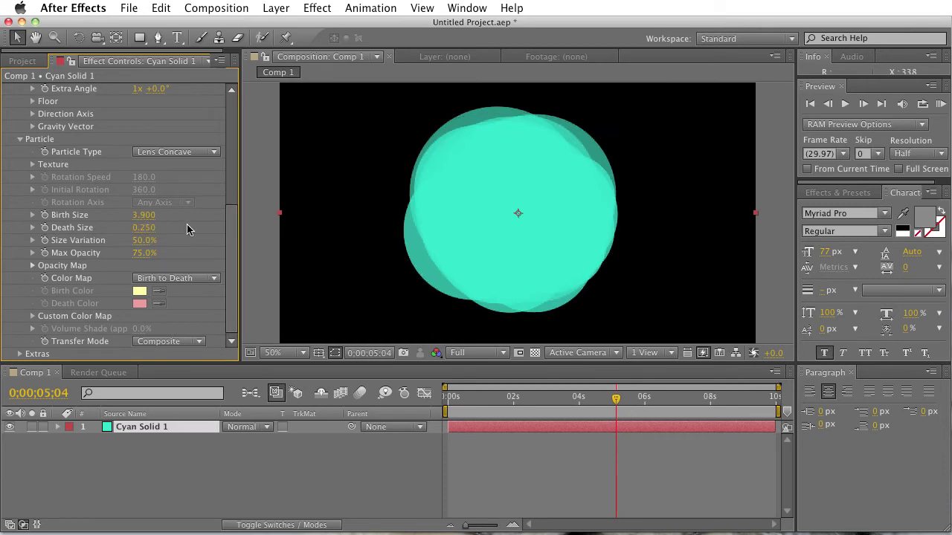
drag(145, 227, 309, 221)
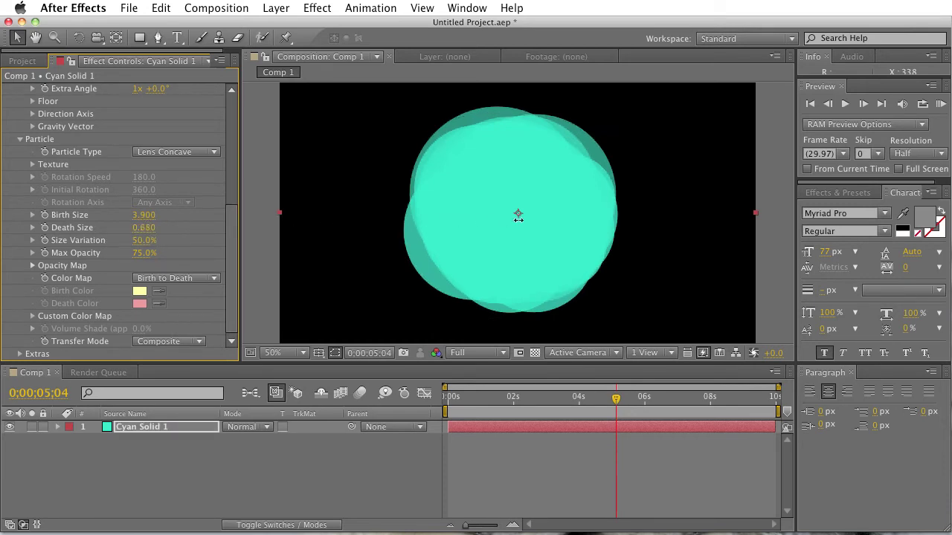
drag(144, 215, 107, 217)
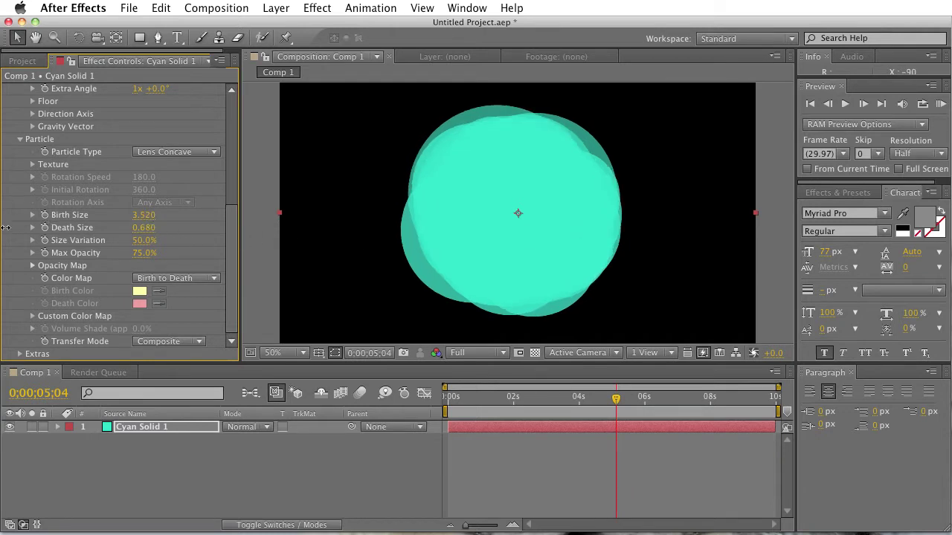
click(143, 215)
text(1)
click(184, 214)
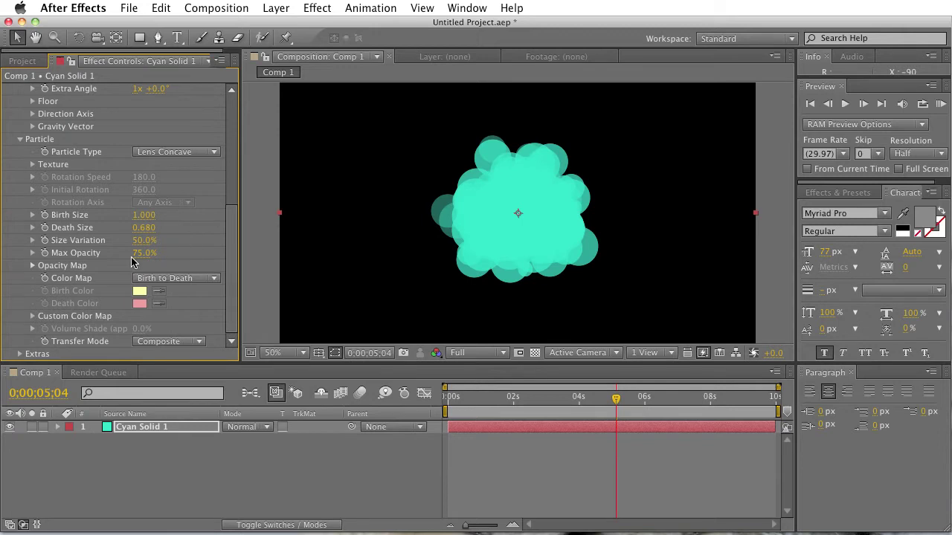
drag(143, 241, 98, 244)
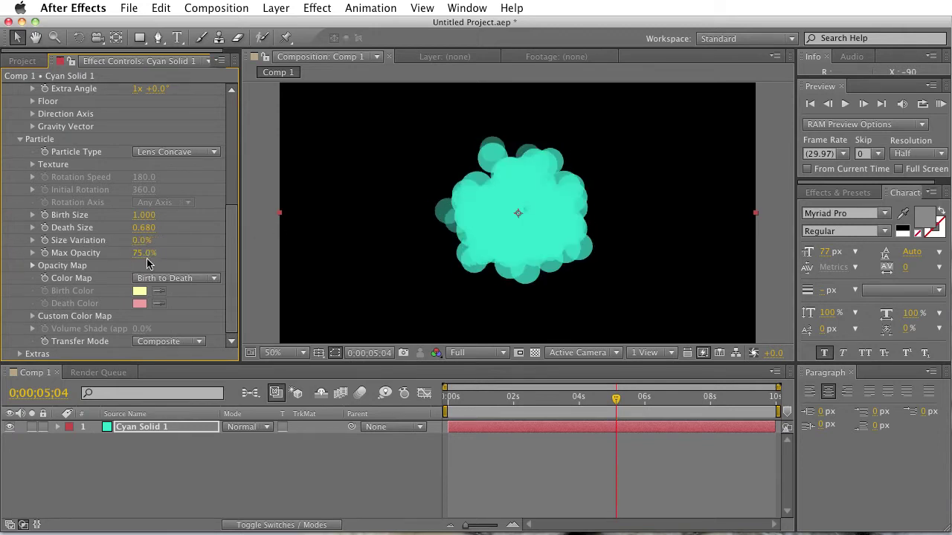
drag(136, 258, 87, 256)
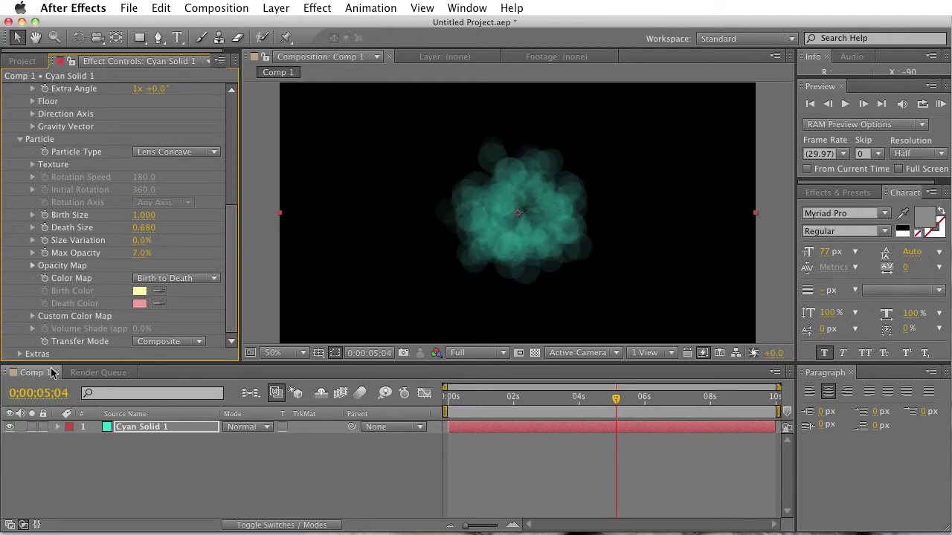
click(204, 342)
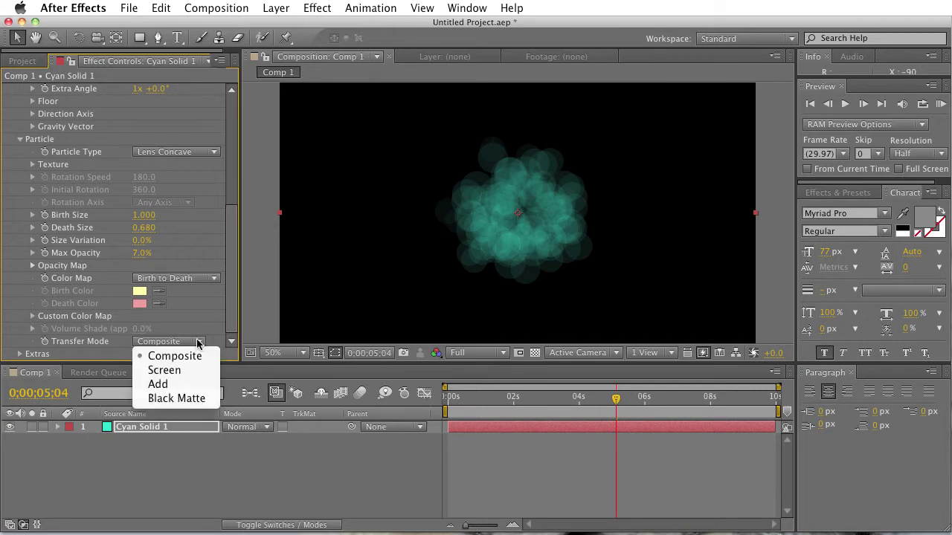
click(185, 384)
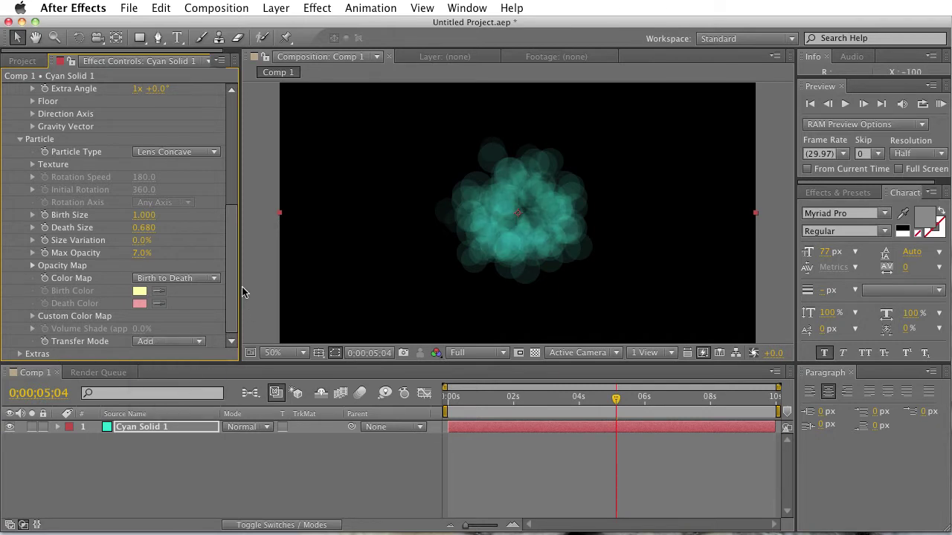
click(154, 344)
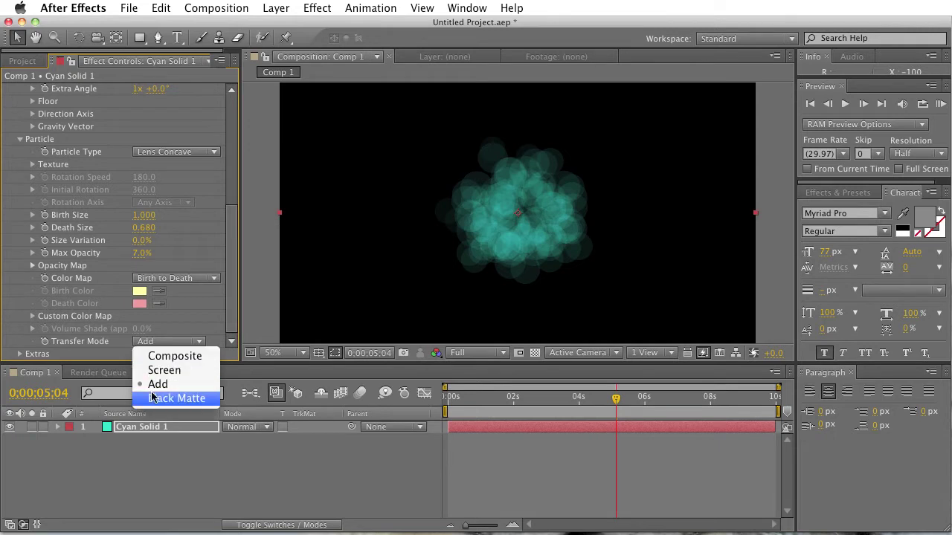
click(161, 370)
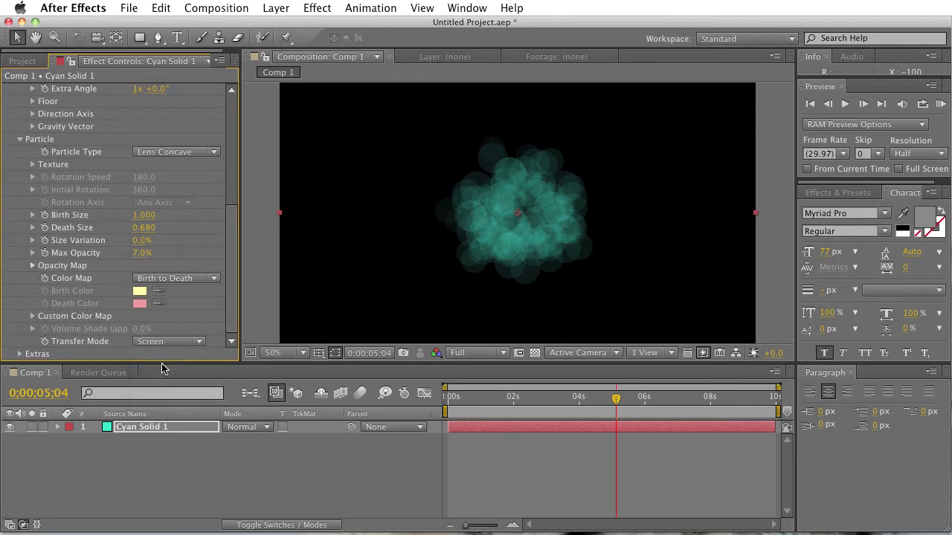
click(169, 343)
click(169, 354)
click(166, 343)
click(159, 384)
click(171, 343)
click(170, 352)
Switch the CC Particle World physics animation to Twirl
mouse_move(230, 292)
mouse_down()
mouse_move(227, 138)
mouse_move(217, 292)
mouse_up()
scroll(220, 271, up, 8)
click(183, 246)
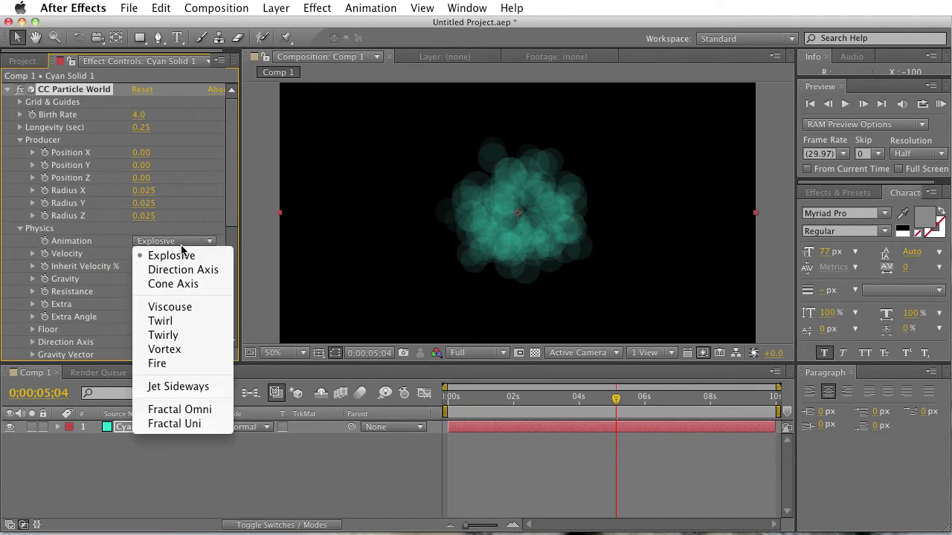
click(157, 336)
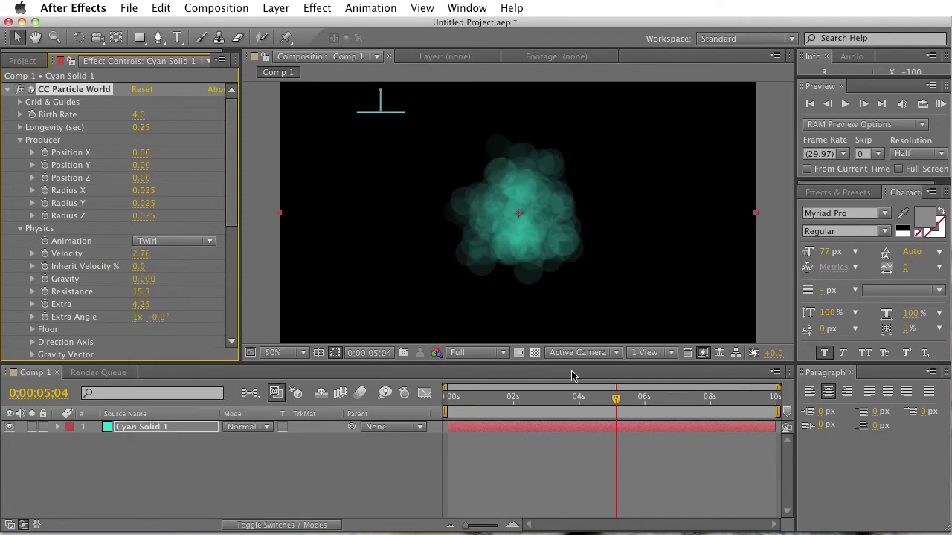
At 8 seconds, widen the emitter to Radius X 2.885, Radius Y 2.075 and Radius Z 7.075
drag(622, 405, 711, 400)
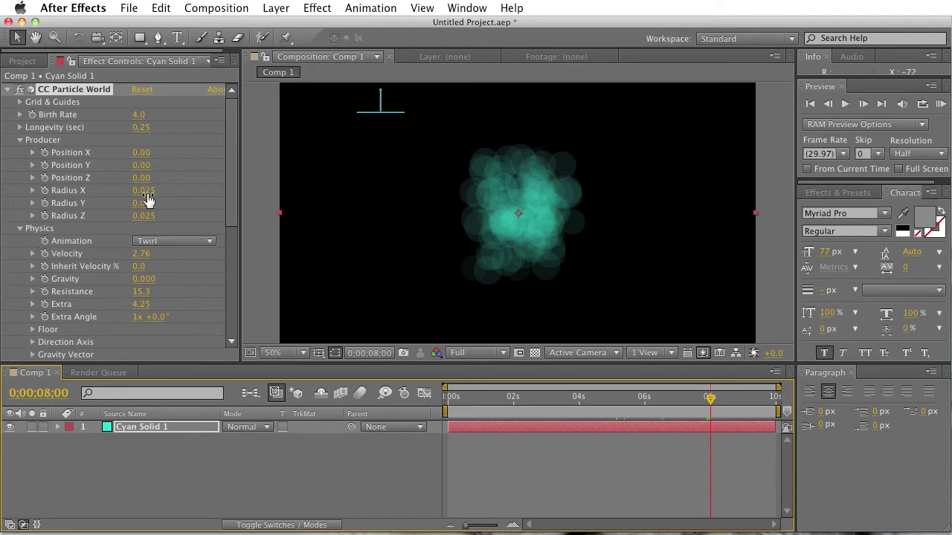
drag(145, 191, 314, 199)
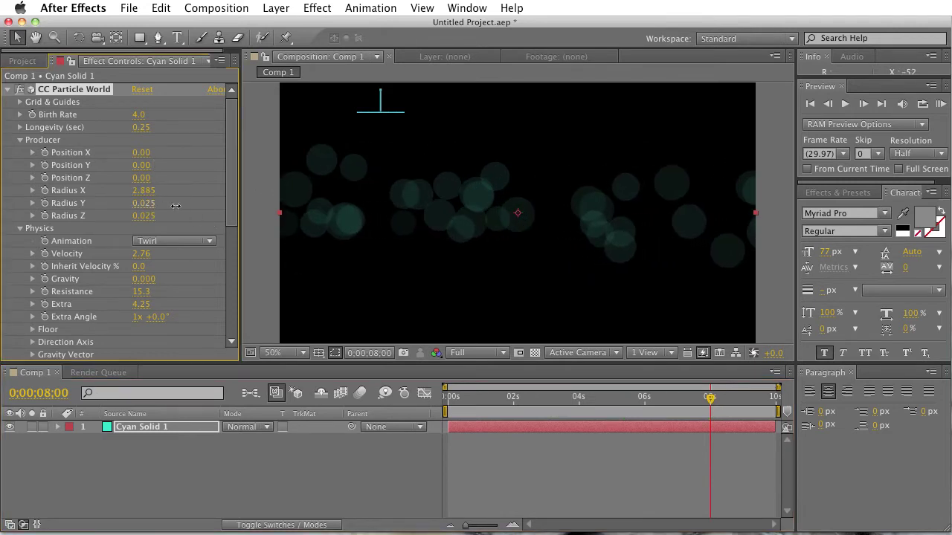
drag(143, 203, 679, 216)
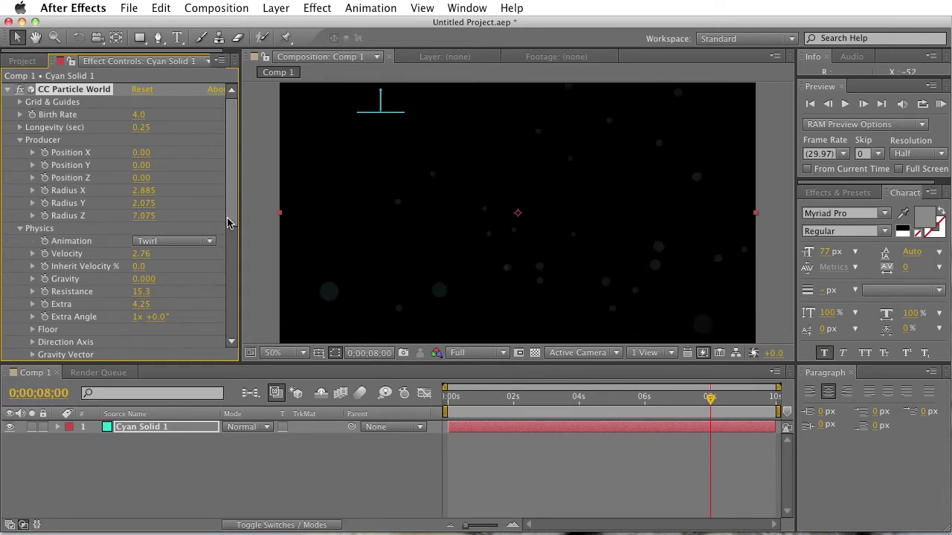
Change the Particle Type to Lens Convex
scroll(191, 225, down, 8)
click(183, 200)
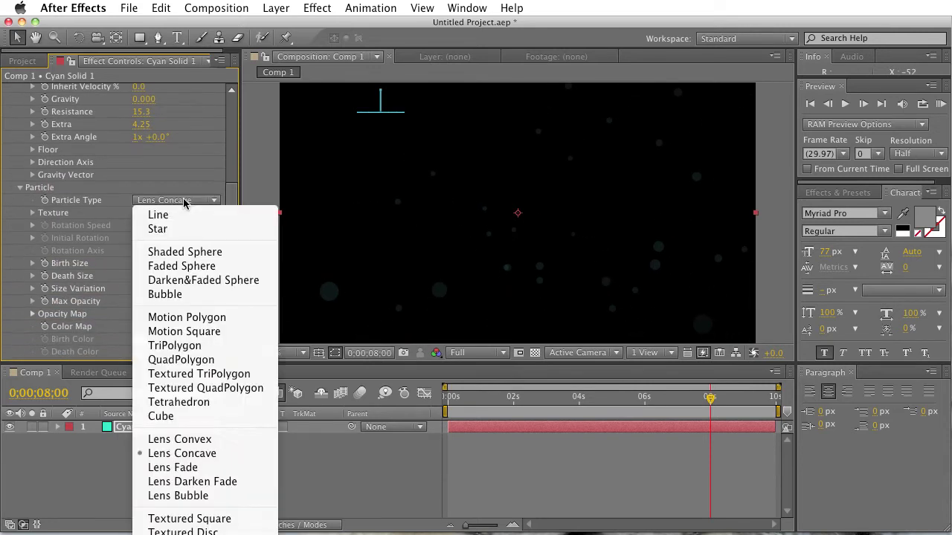
click(208, 439)
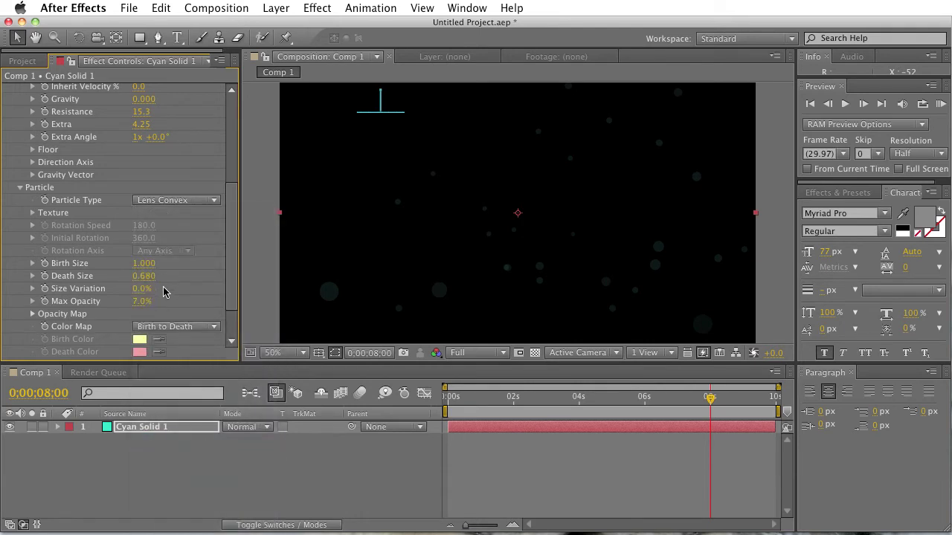
Set Death Size to 0.8 and Max Opacity to 75%, then RAM preview the animation
click(144, 276)
text(0.8)
key(Return)
click(143, 302)
text(75)
key(Return)
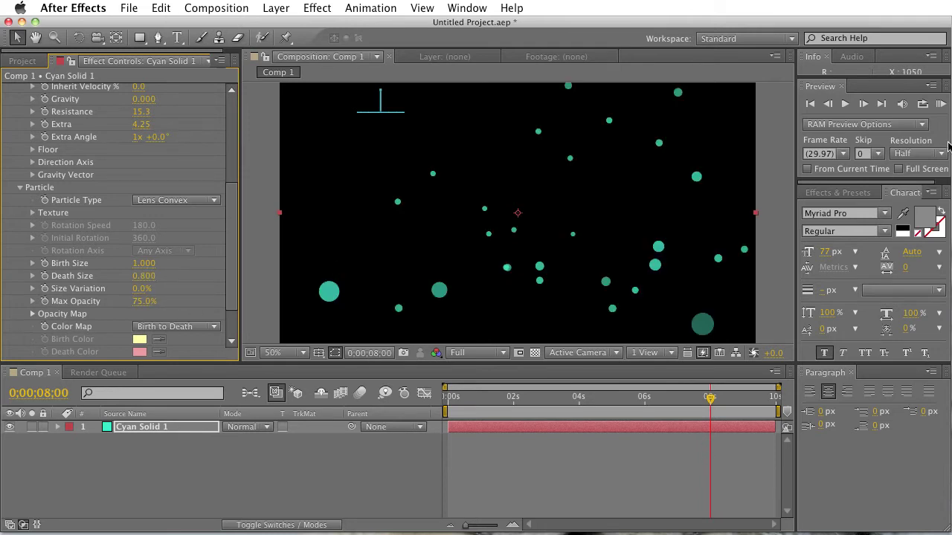
click(940, 105)
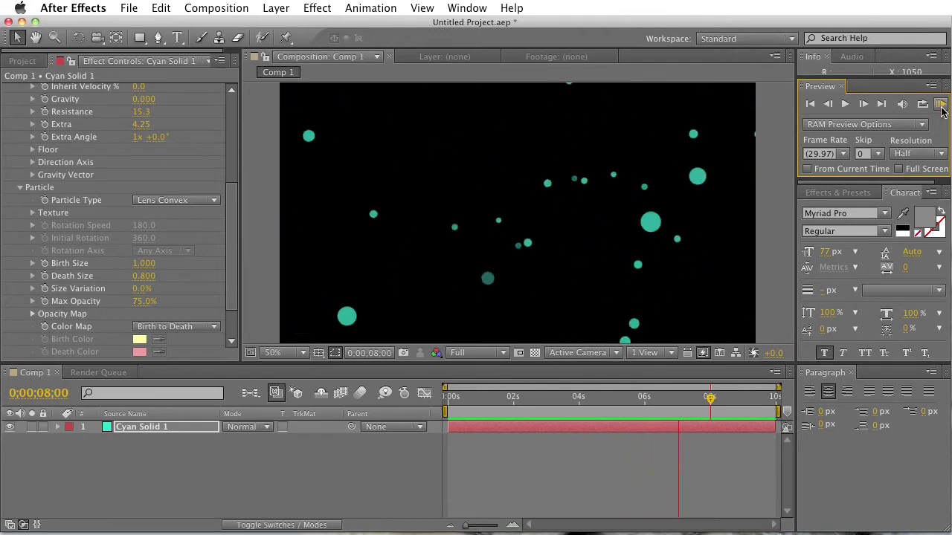
click(941, 106)
drag(237, 202, 243, 69)
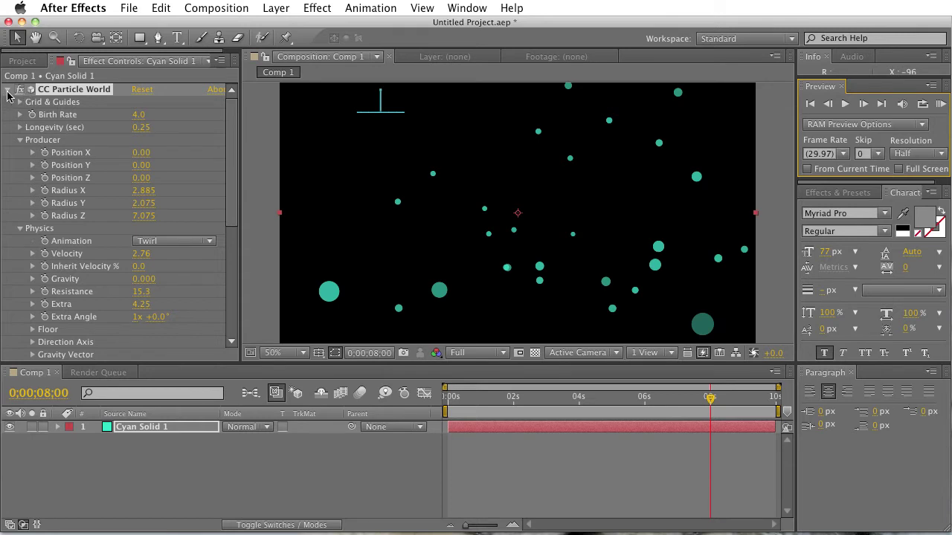
click(8, 90)
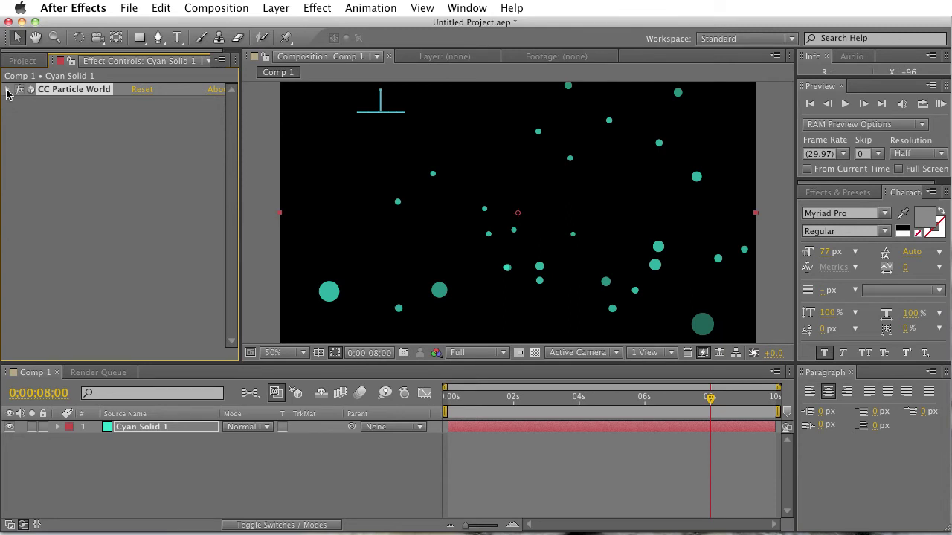
click(8, 90)
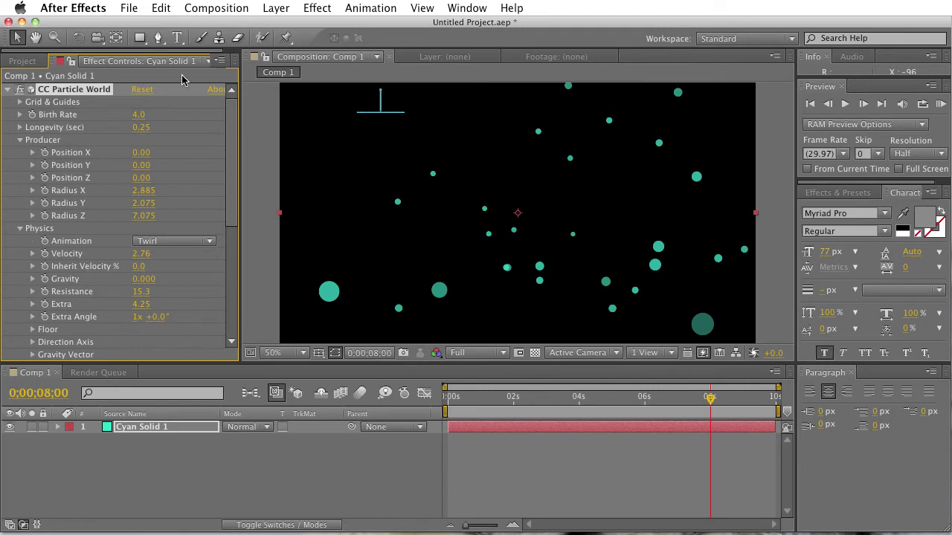
drag(226, 157, 240, 321)
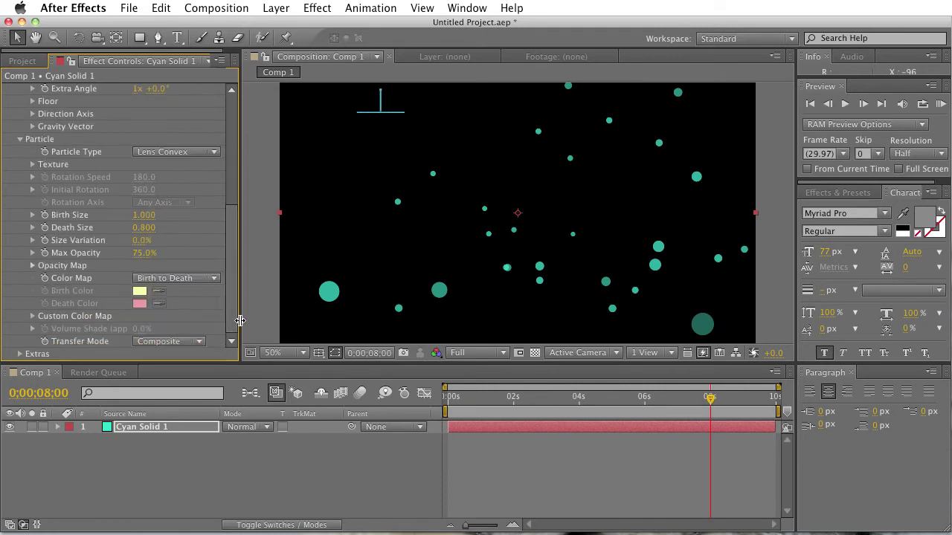
Turn on composition motion blur and return to frame 0:00:05:16
click(281, 525)
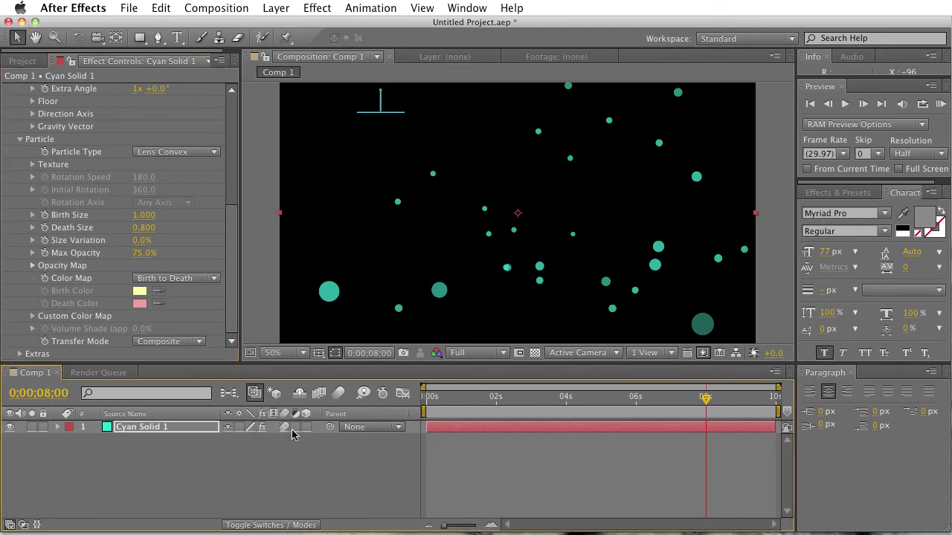
click(339, 398)
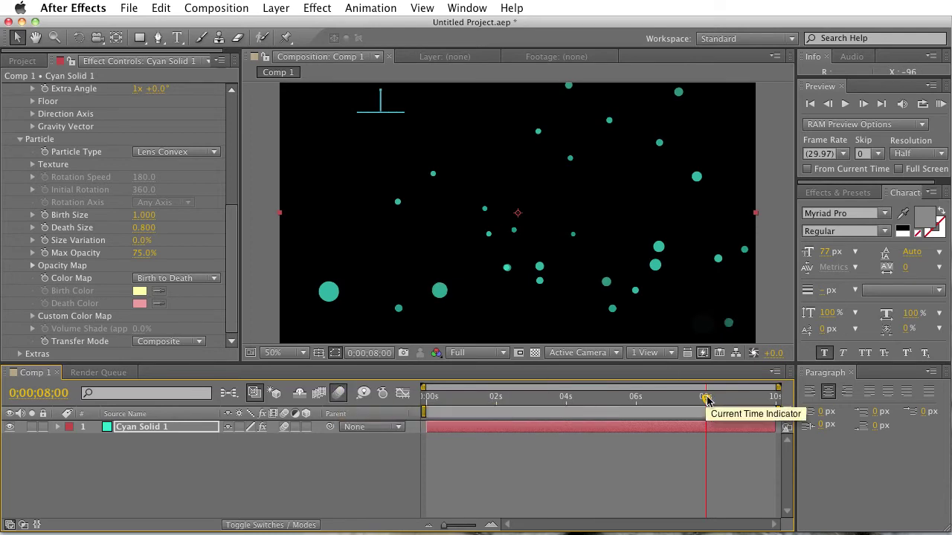
drag(706, 400, 621, 409)
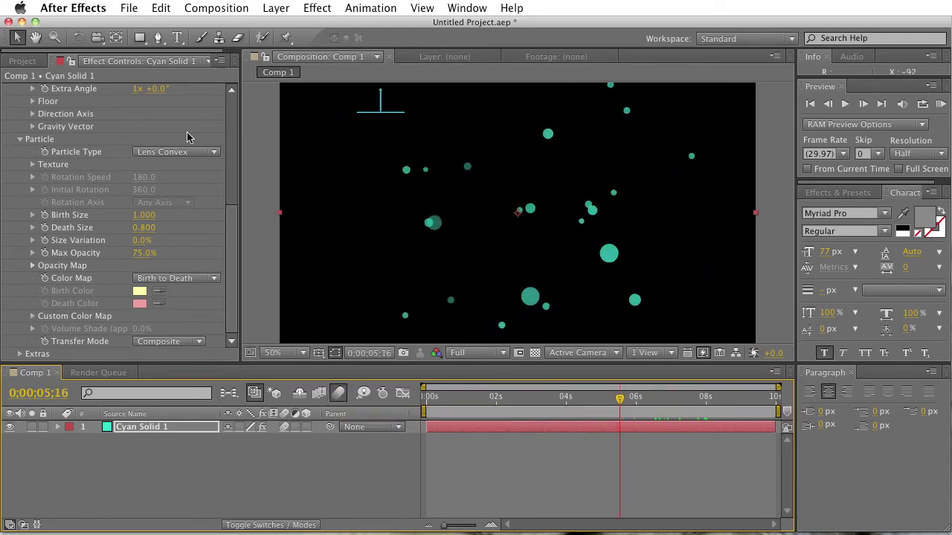
Raise the particle Velocity to 101.41 so the bubbles streak
drag(233, 208, 234, 161)
drag(141, 178, 202, 187)
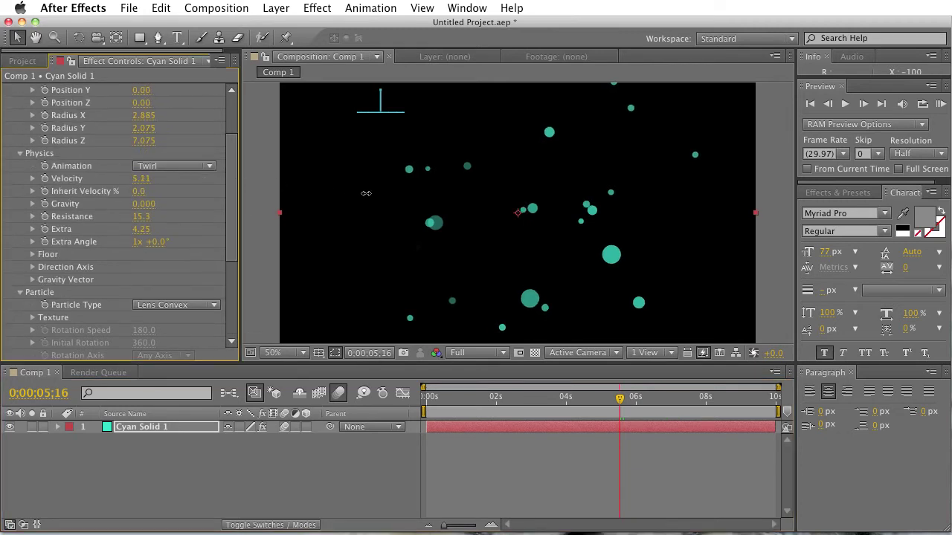
drag(775, 225, 945, 225)
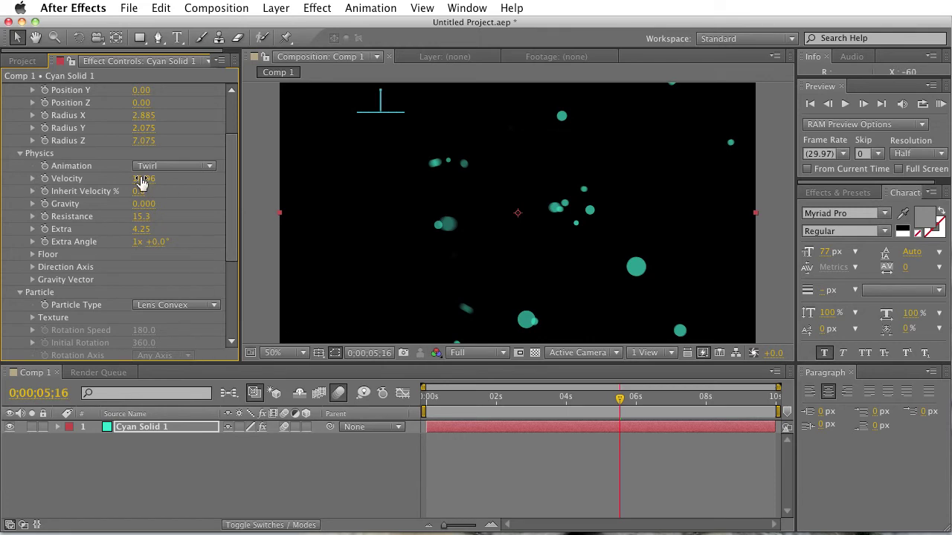
drag(141, 180, 550, 177)
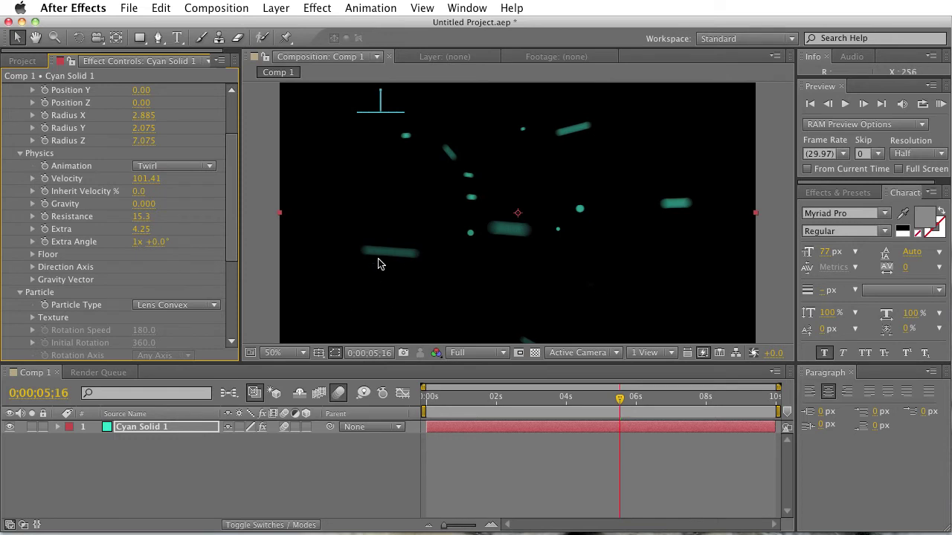
Toggle motion blur off and back on to compare, then RAM preview the streaks
click(337, 400)
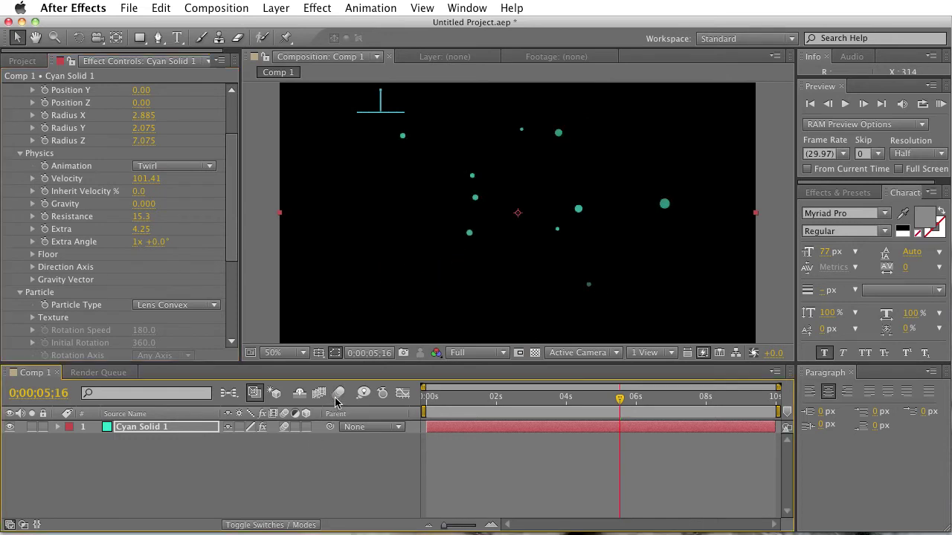
click(337, 400)
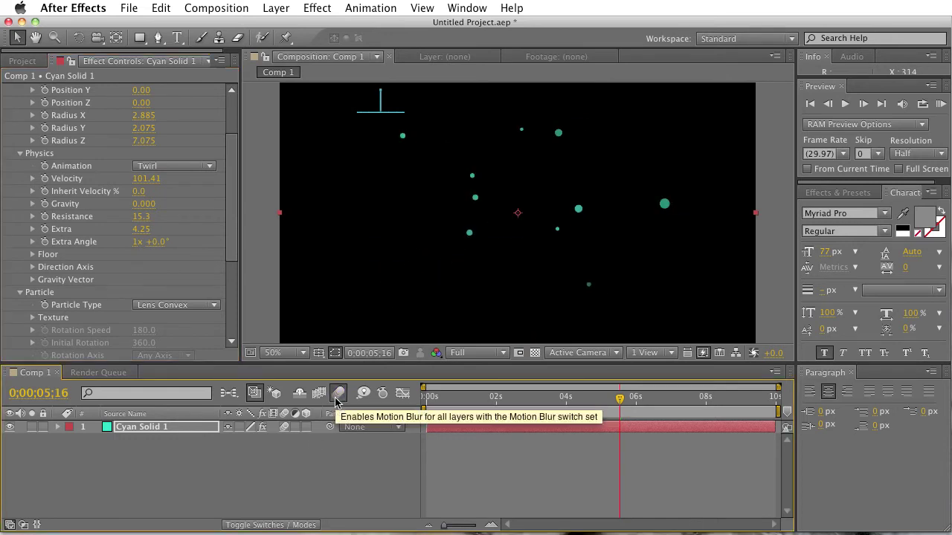
click(941, 105)
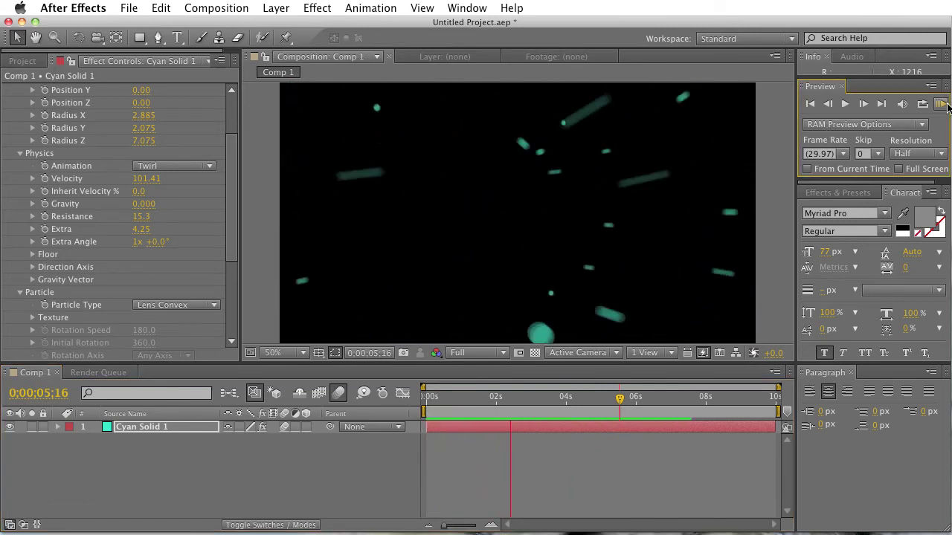
click(916, 130)
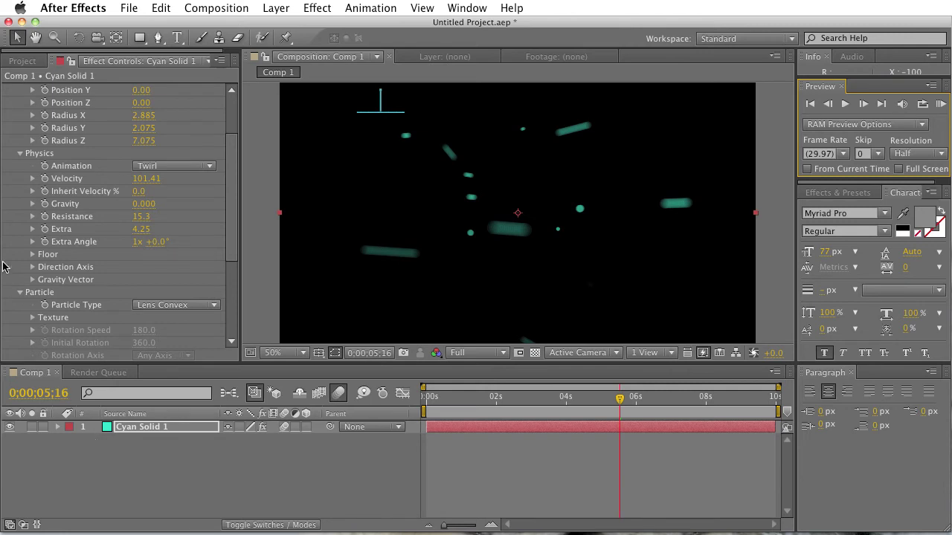
scroll(238, 171, up, 4)
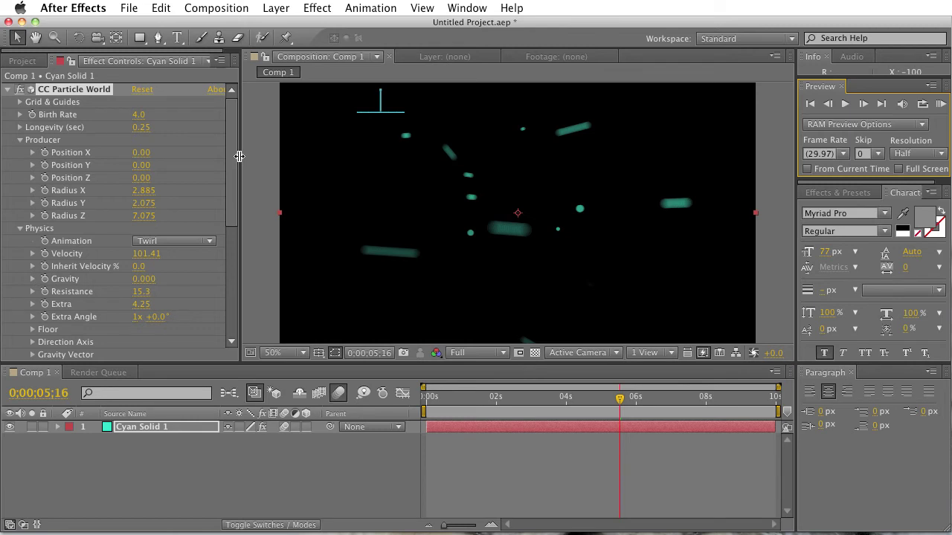
key(super+Tab)
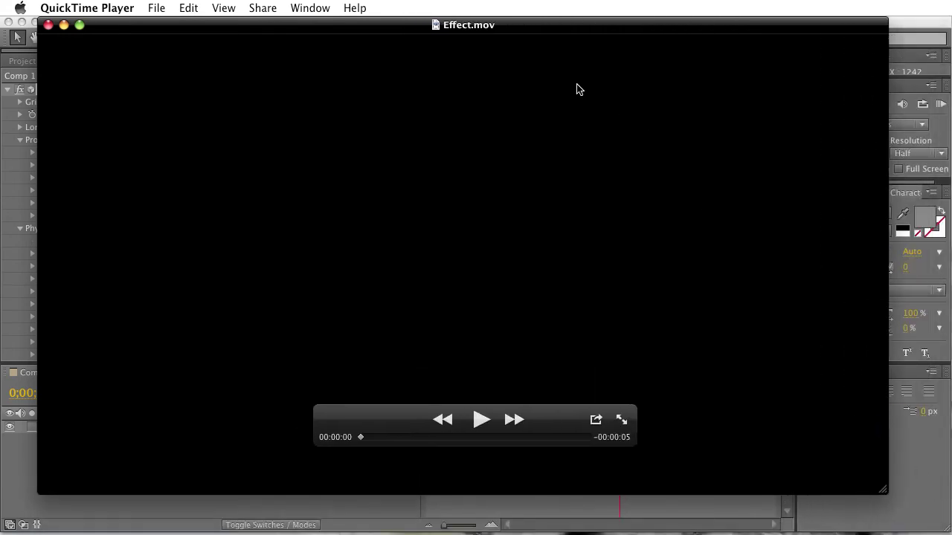
drag(509, 30, 501, 48)
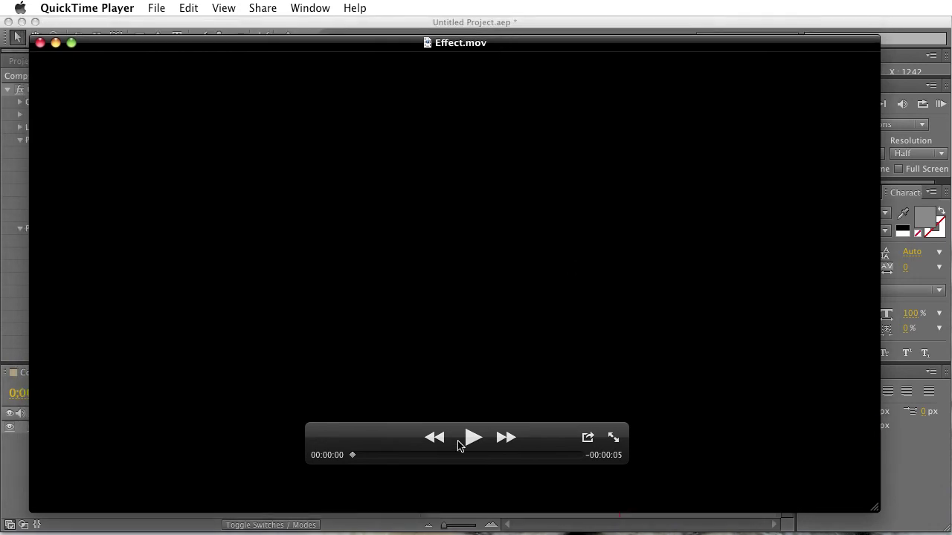
click(473, 438)
drag(485, 457, 350, 452)
click(468, 440)
click(40, 43)
click(322, 21)
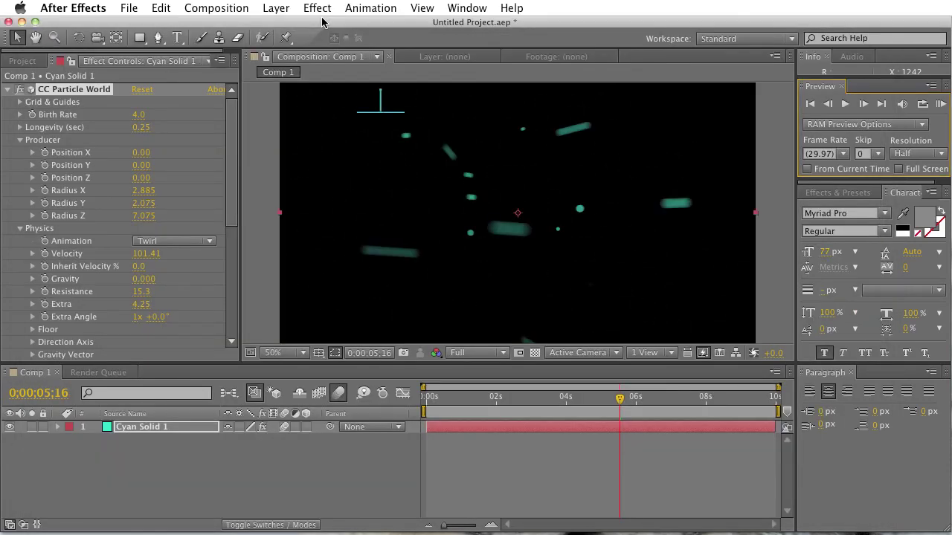